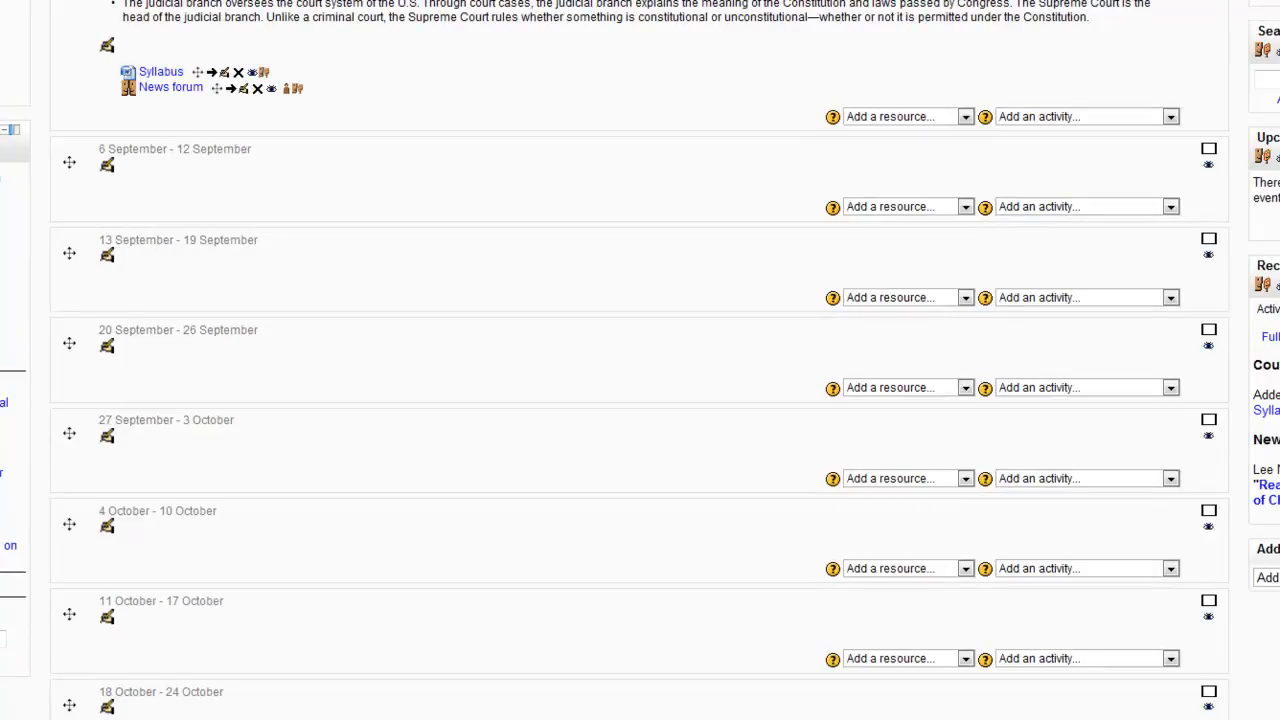
Add the My private files block to the Gov 101 course page and open its file management page.
click(1268, 578)
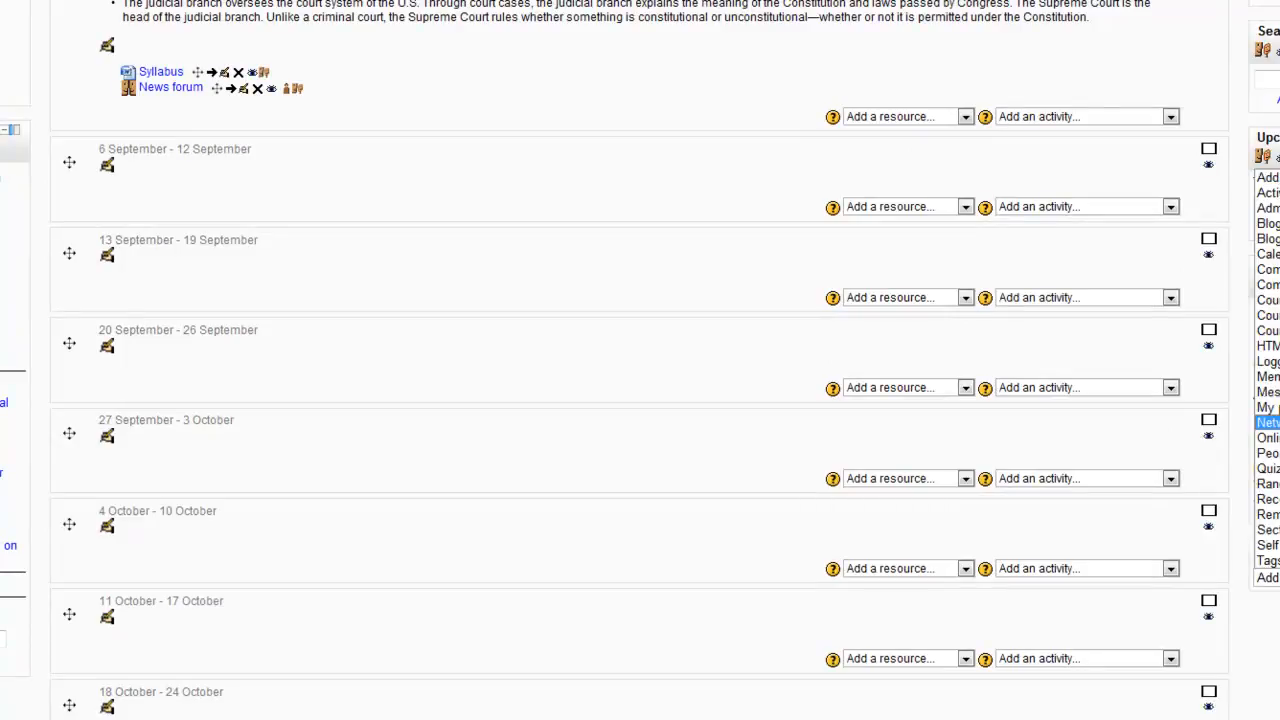
click(1268, 408)
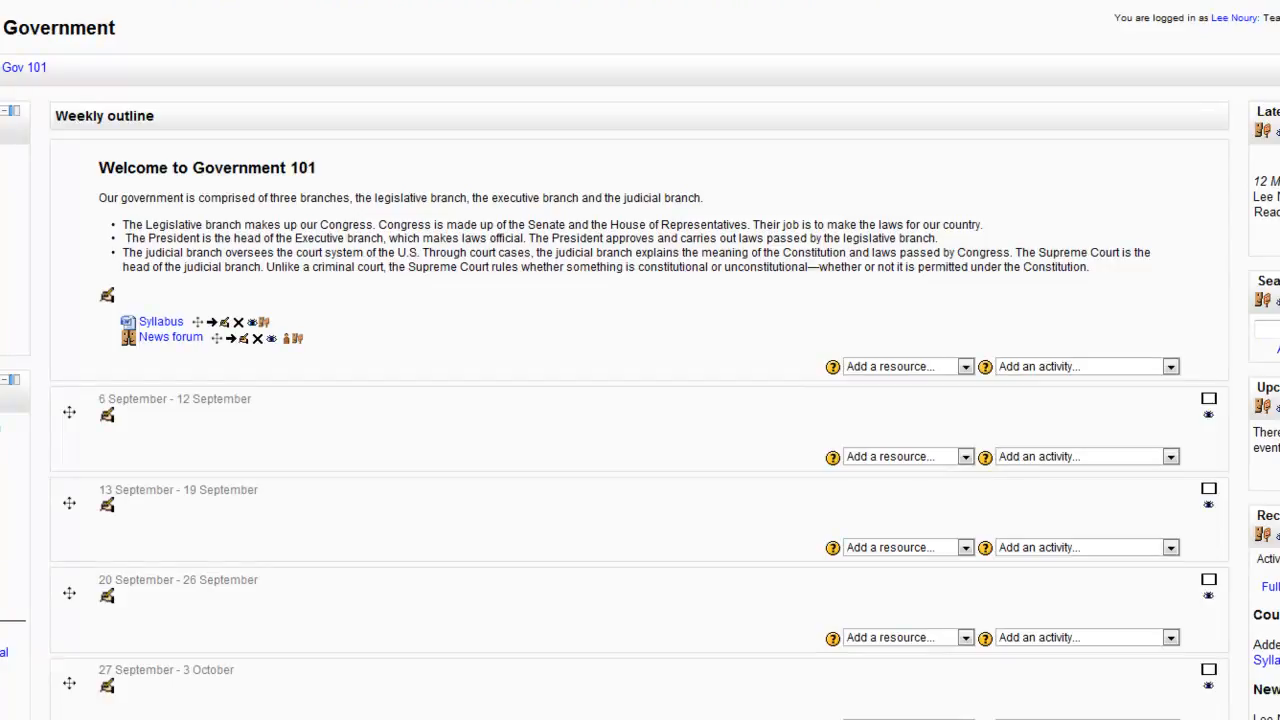
scroll(640, 400, down, 8)
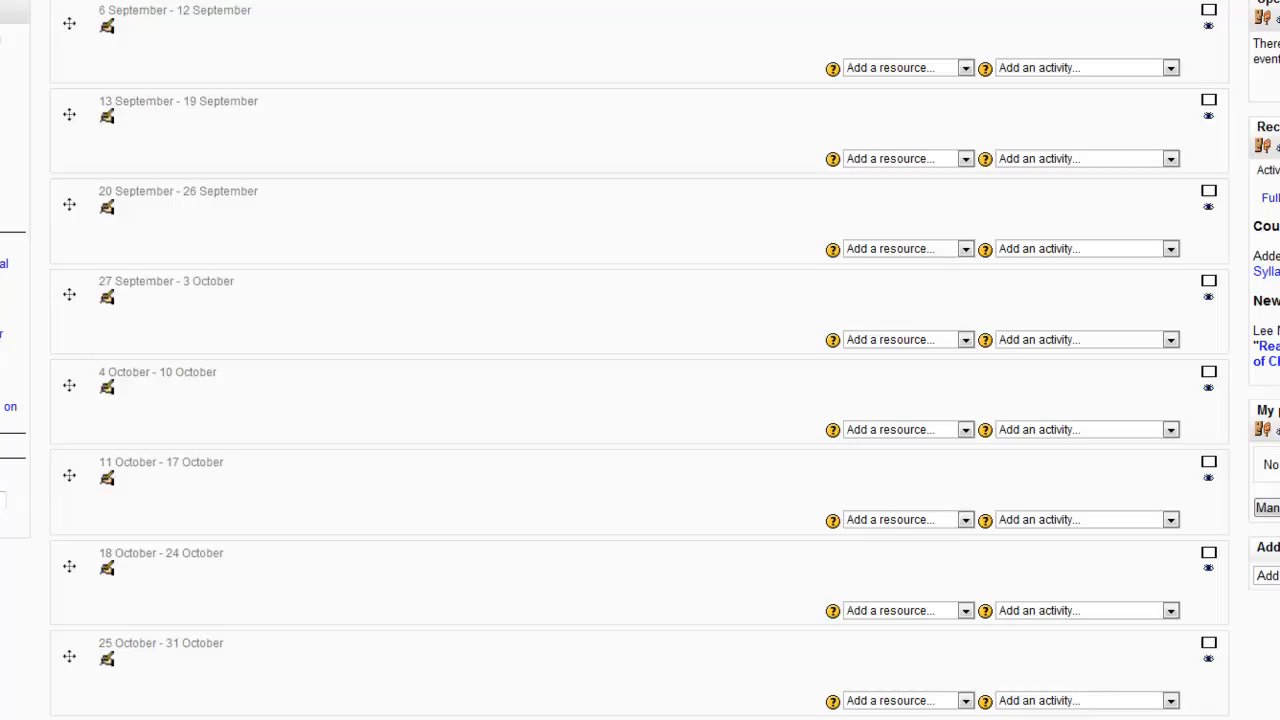
click(1270, 508)
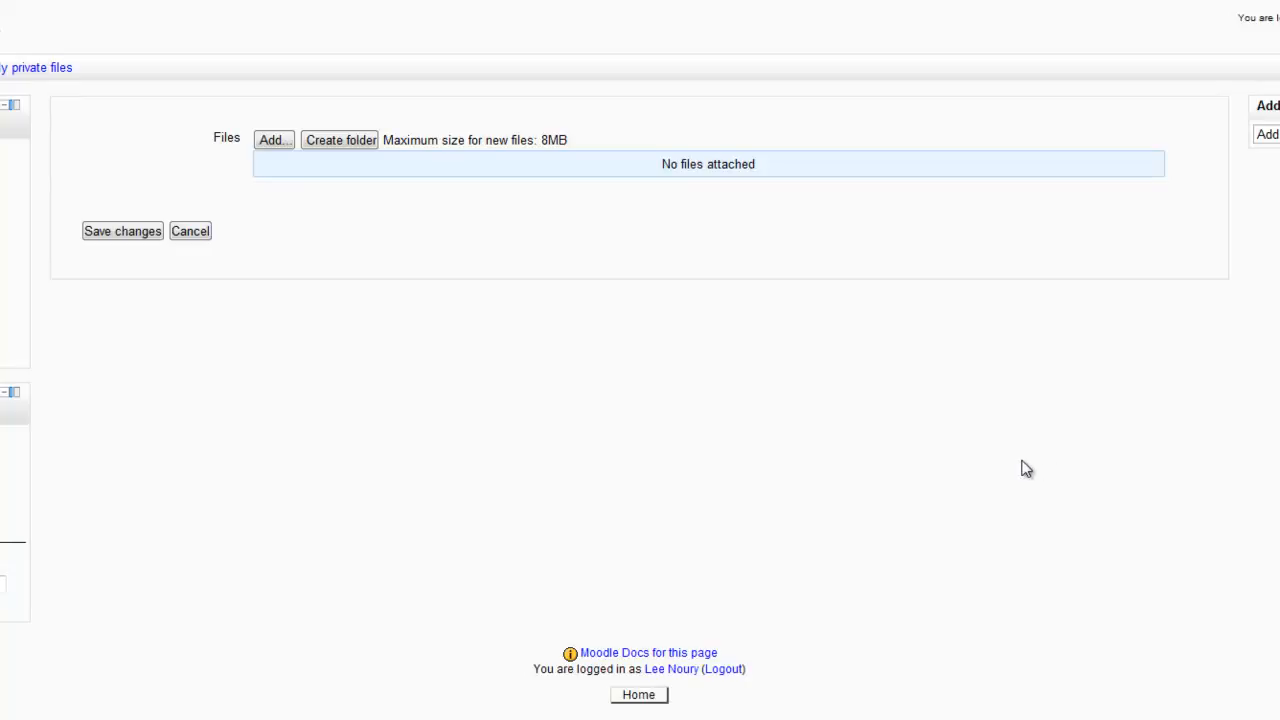
Create a folder named Documents in the private files area.
click(342, 139)
click(443, 186)
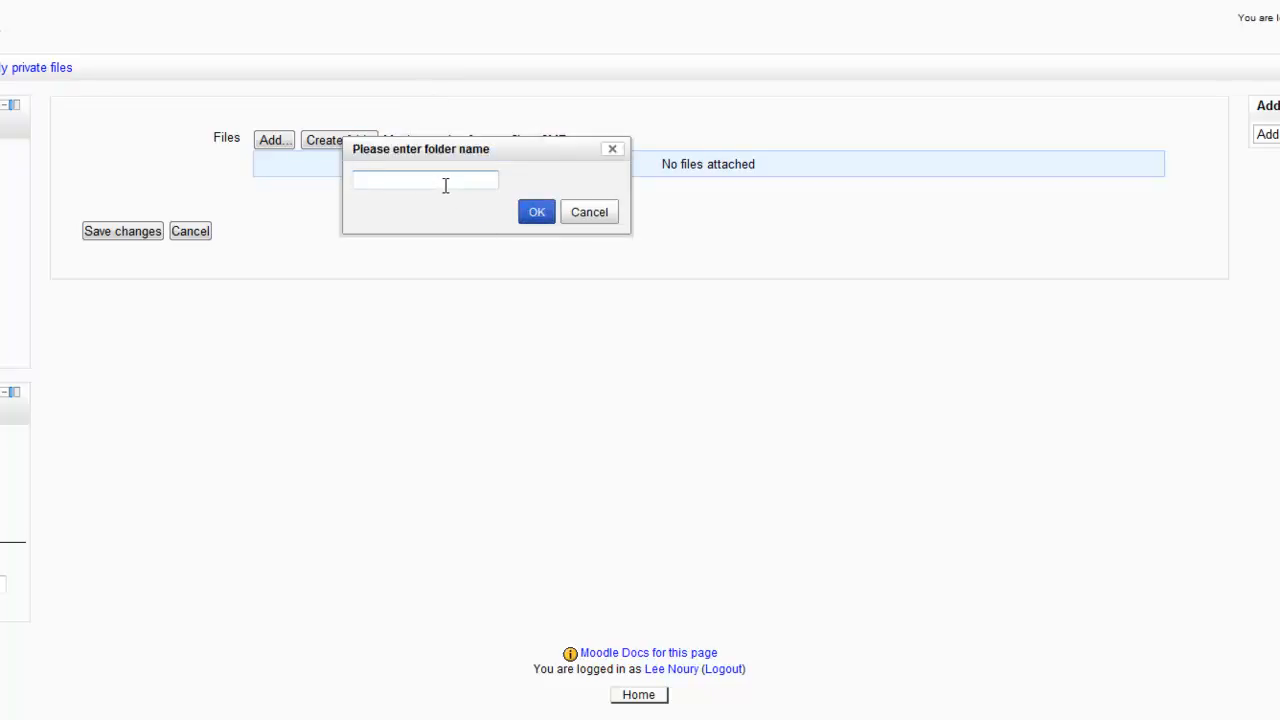
text(Documents)
click(535, 214)
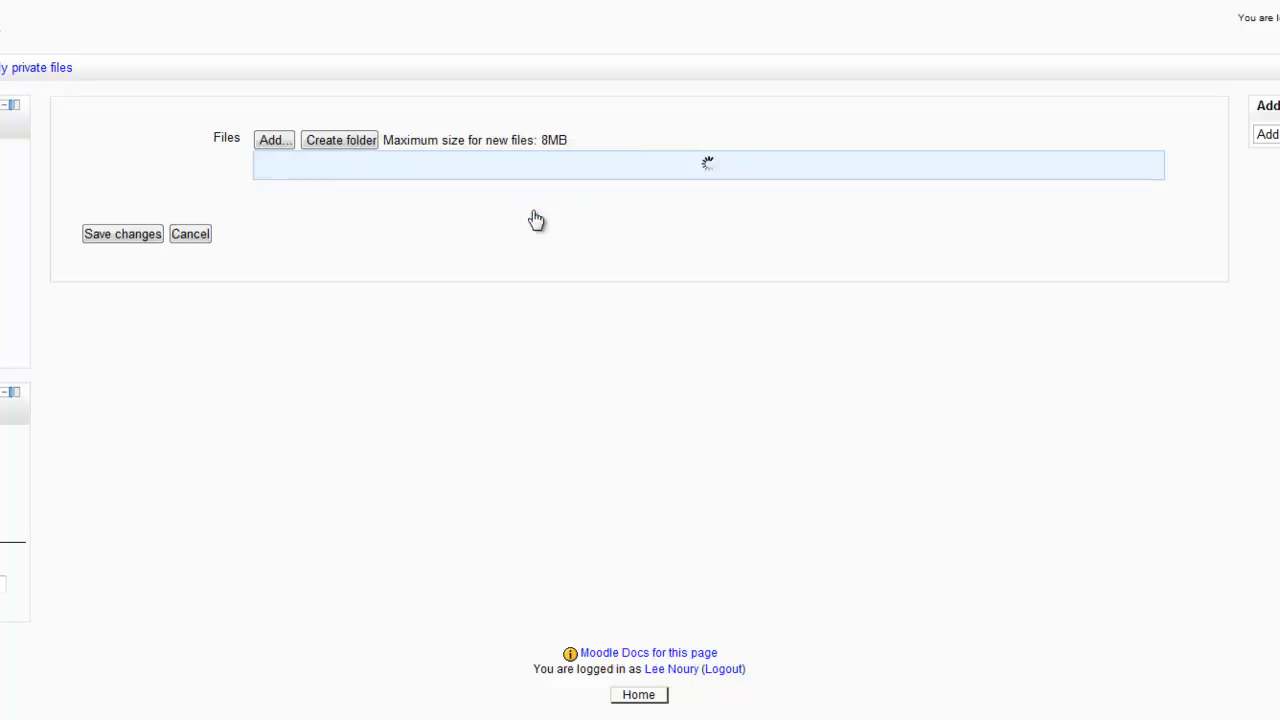
Create a folder named Photos alongside the Documents folder in the private files.
click(342, 155)
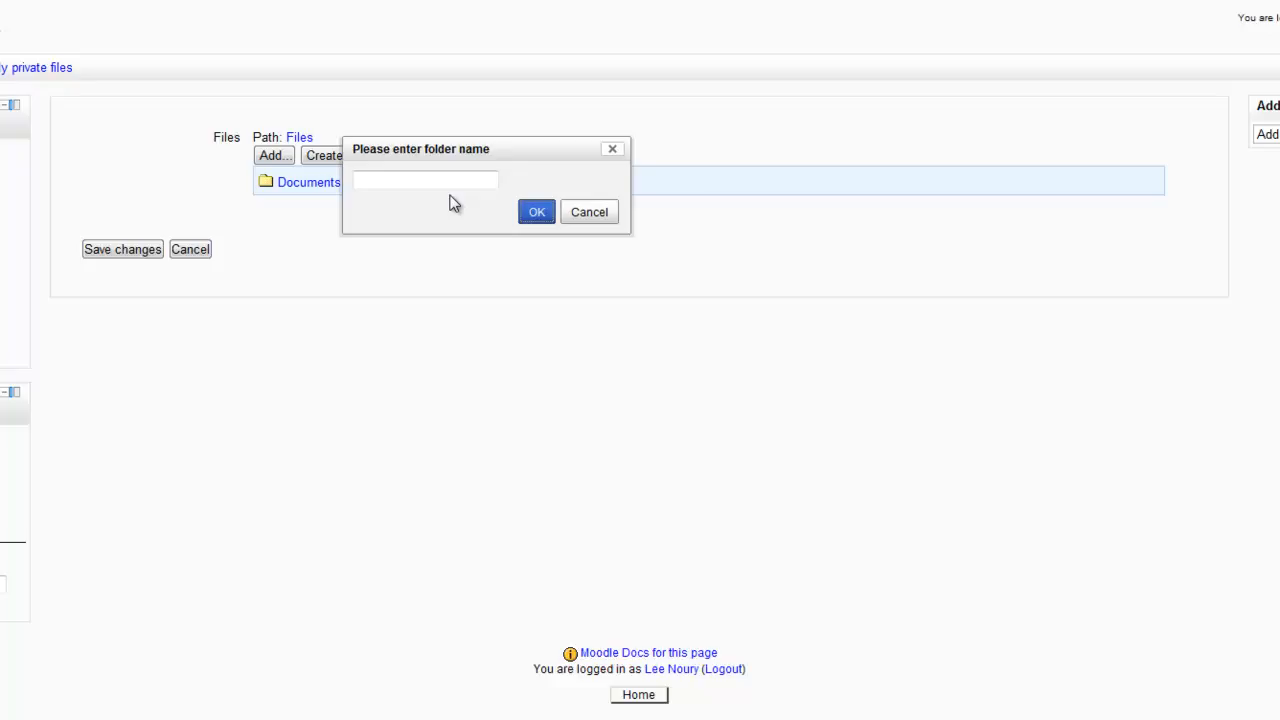
click(424, 179)
text(Photos)
click(532, 218)
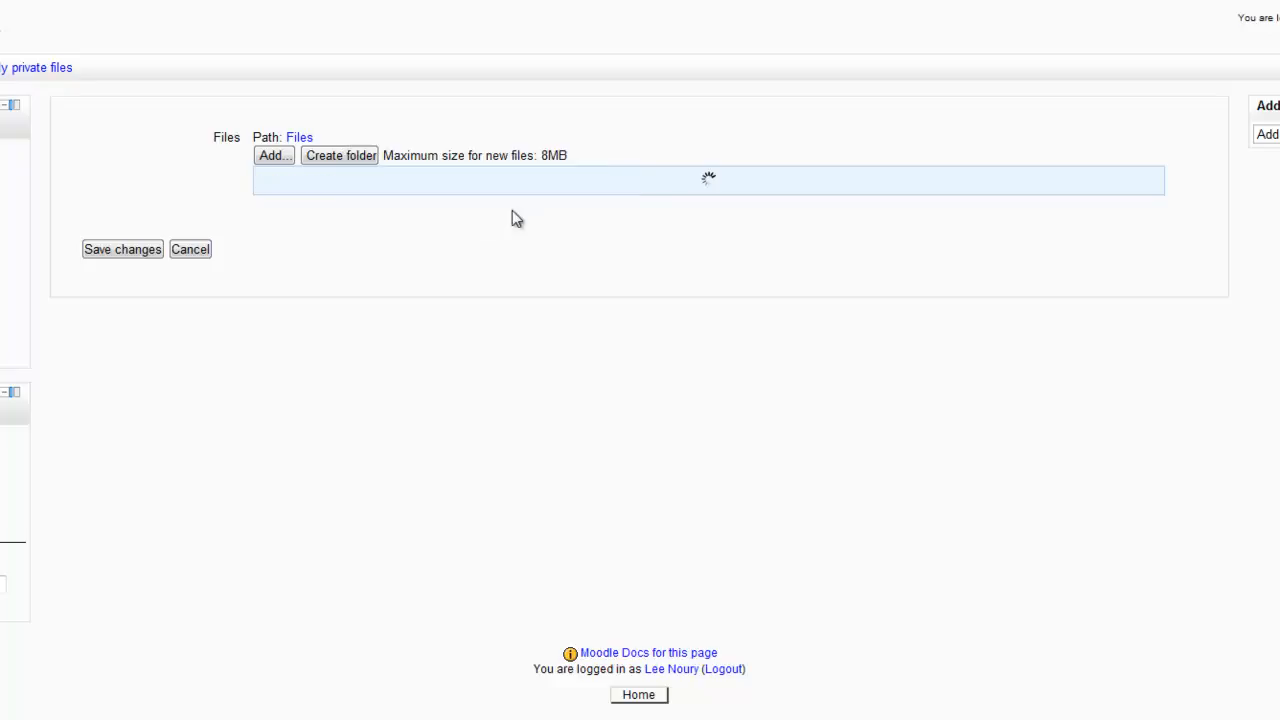
Create a third private files folder named Movies.
click(365, 157)
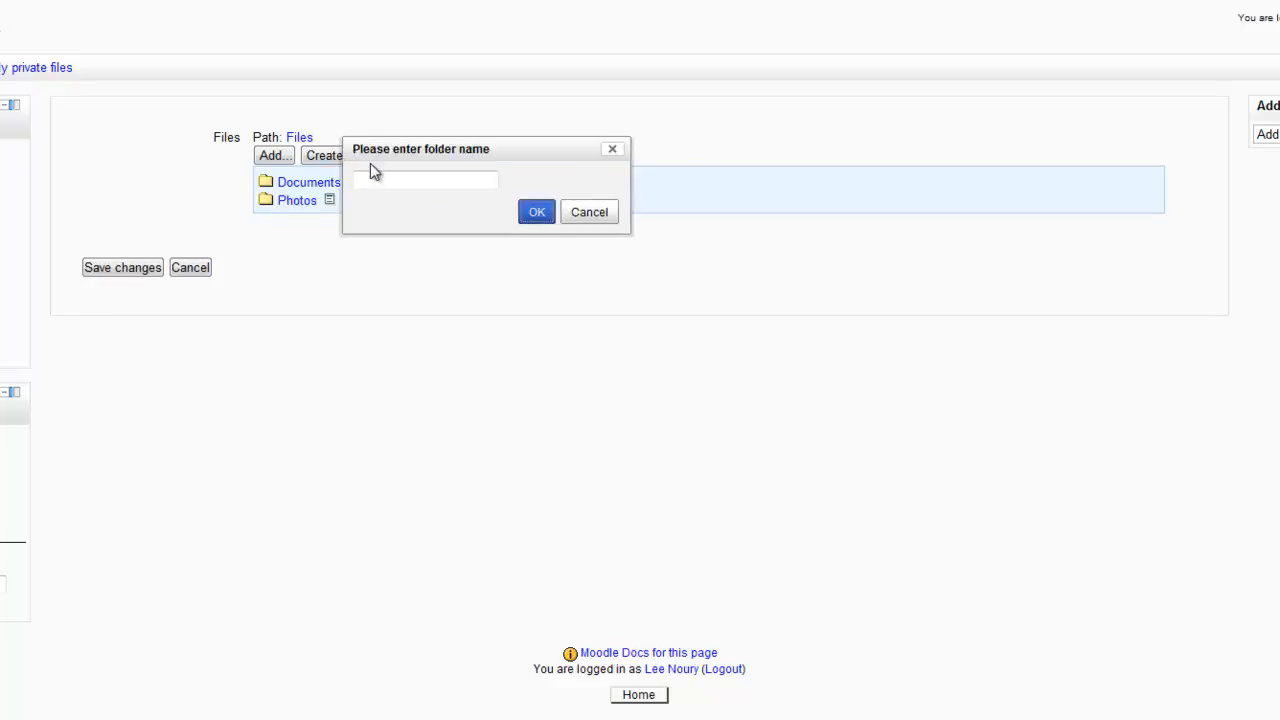
click(392, 178)
text(Movies)
click(536, 212)
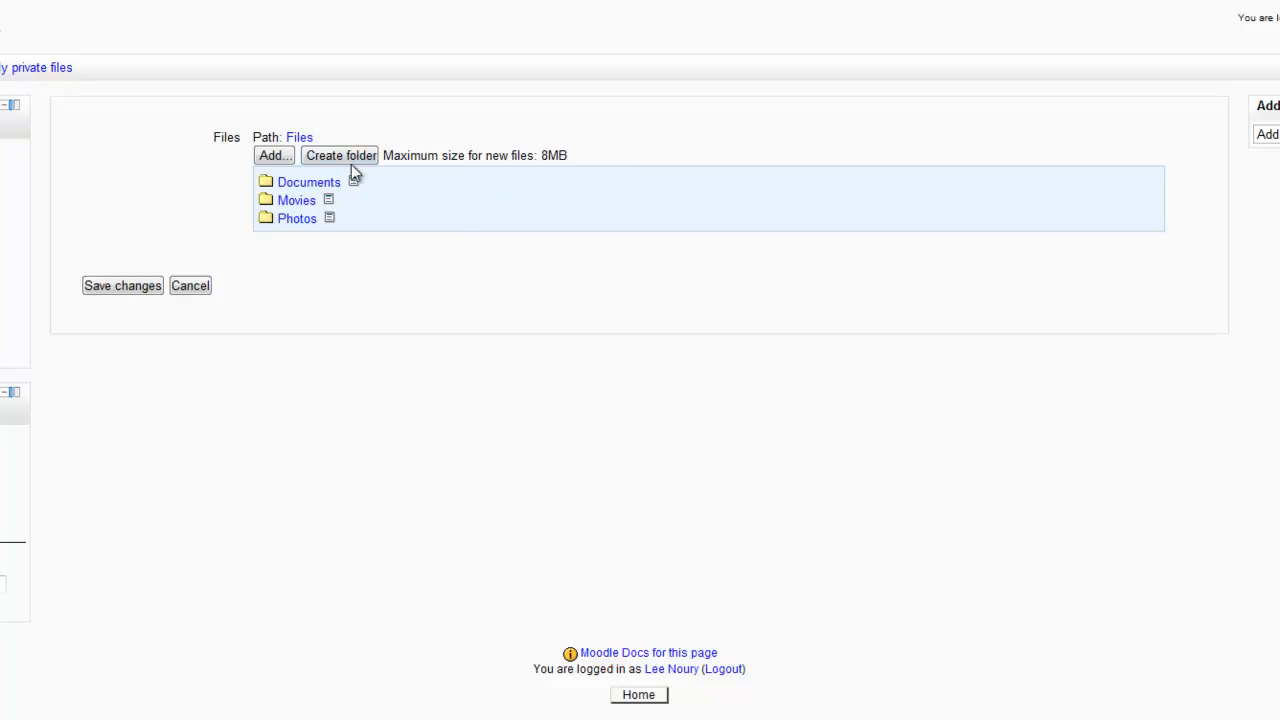
Create a fourth private files folder named Notes.
click(348, 160)
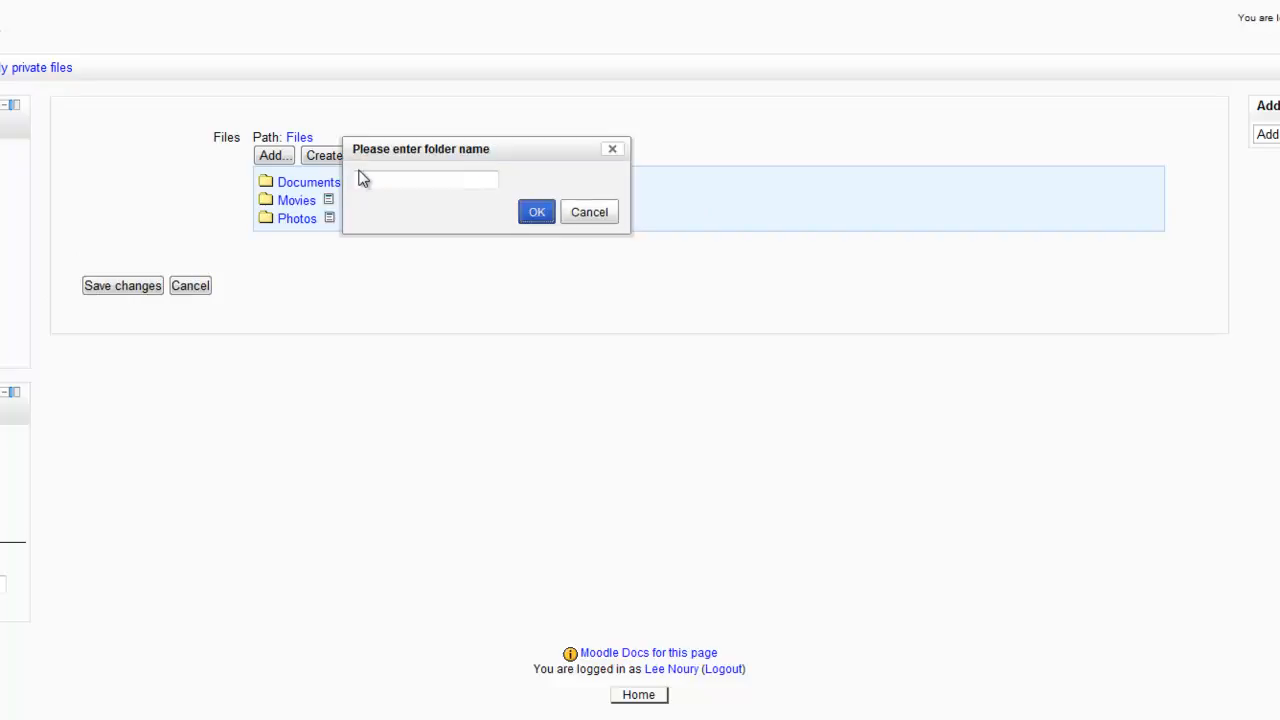
click(389, 179)
text(Notes)
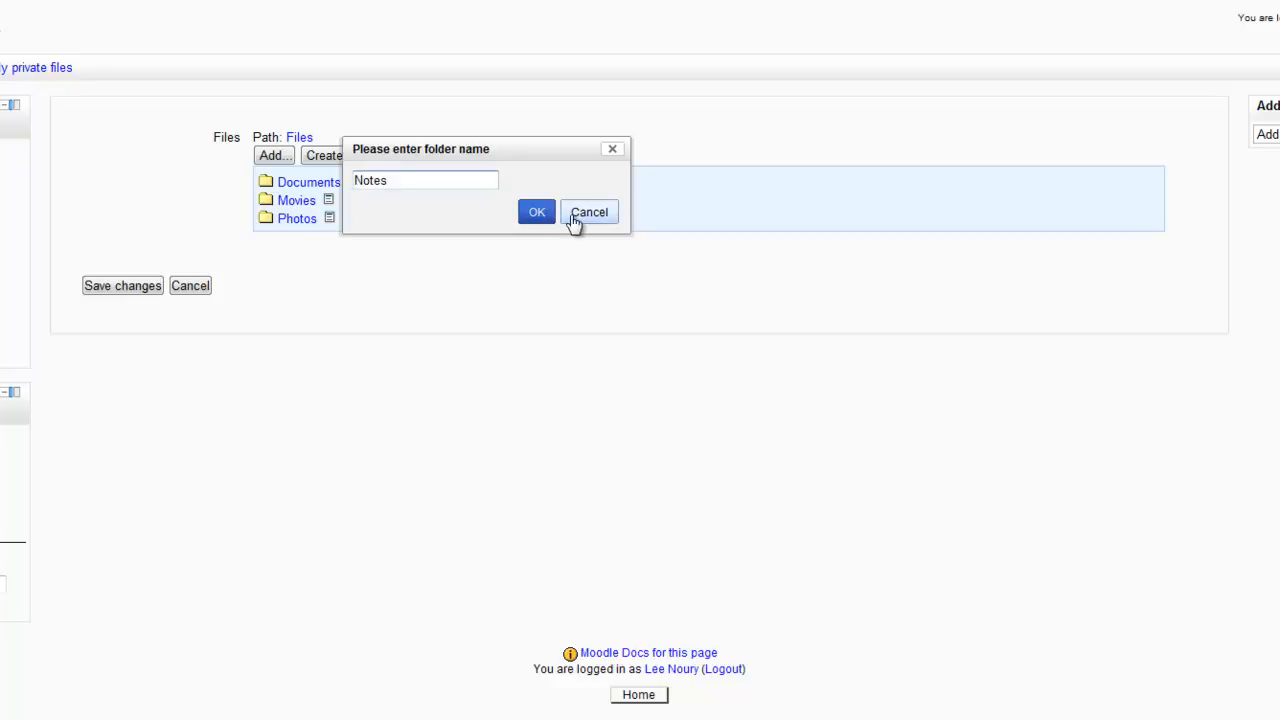
click(533, 216)
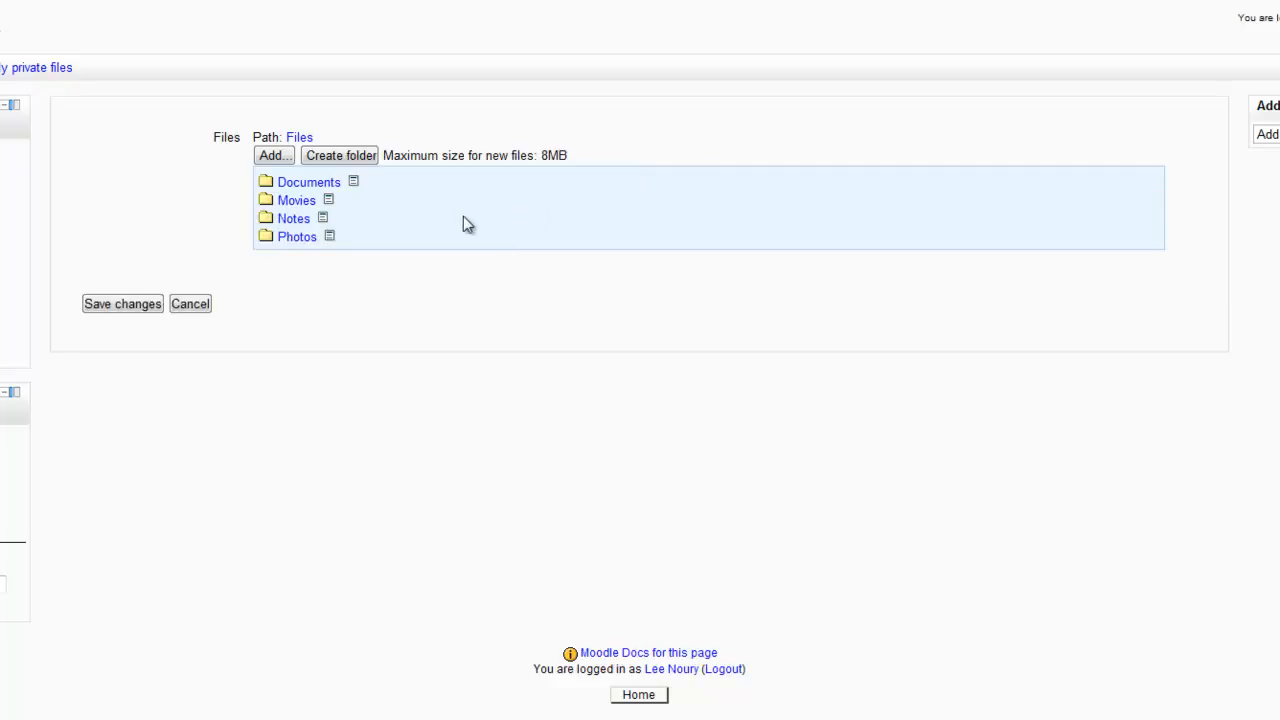
Upload complete doc.docx from the computer into the Documents folder, keeping the default author and license.
click(300, 185)
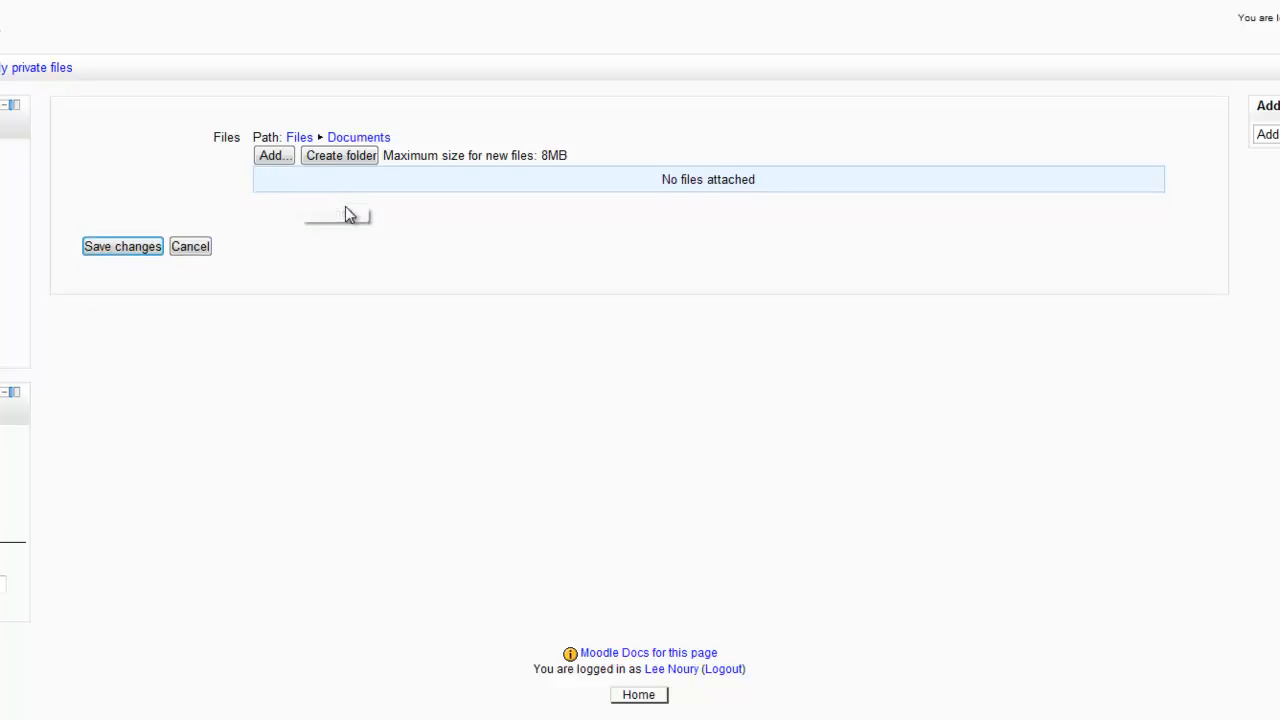
click(270, 158)
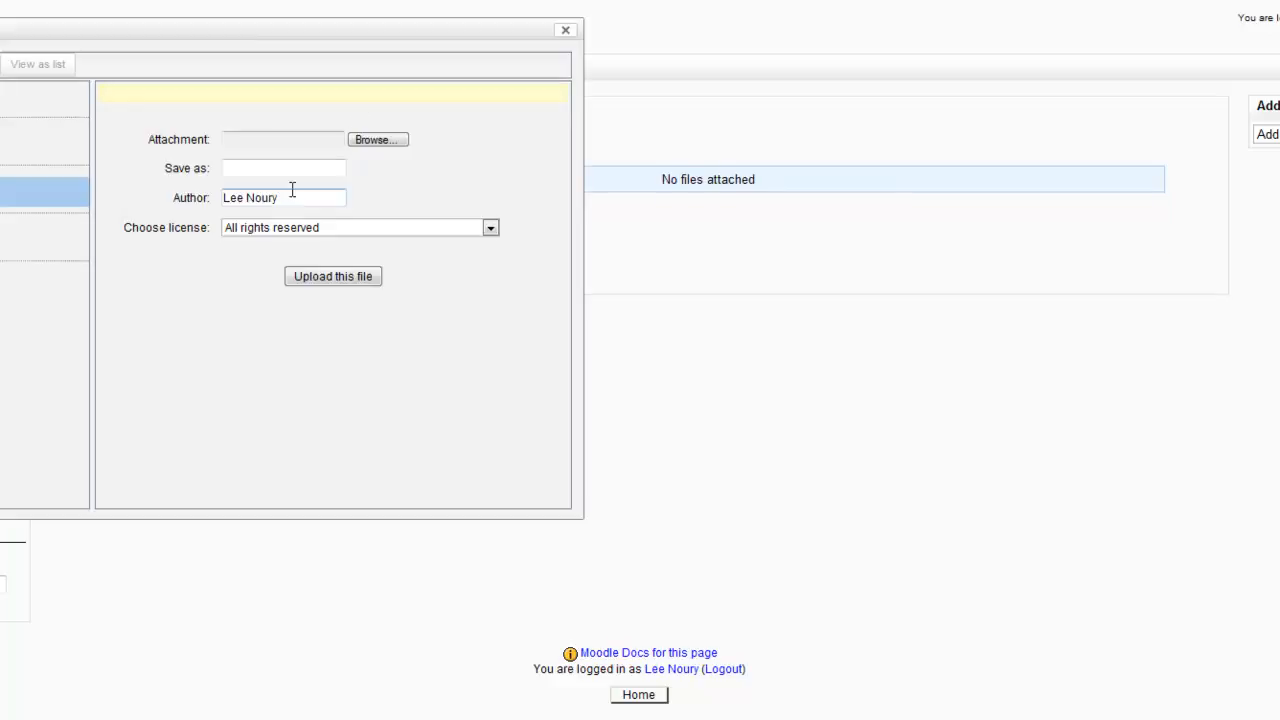
click(372, 139)
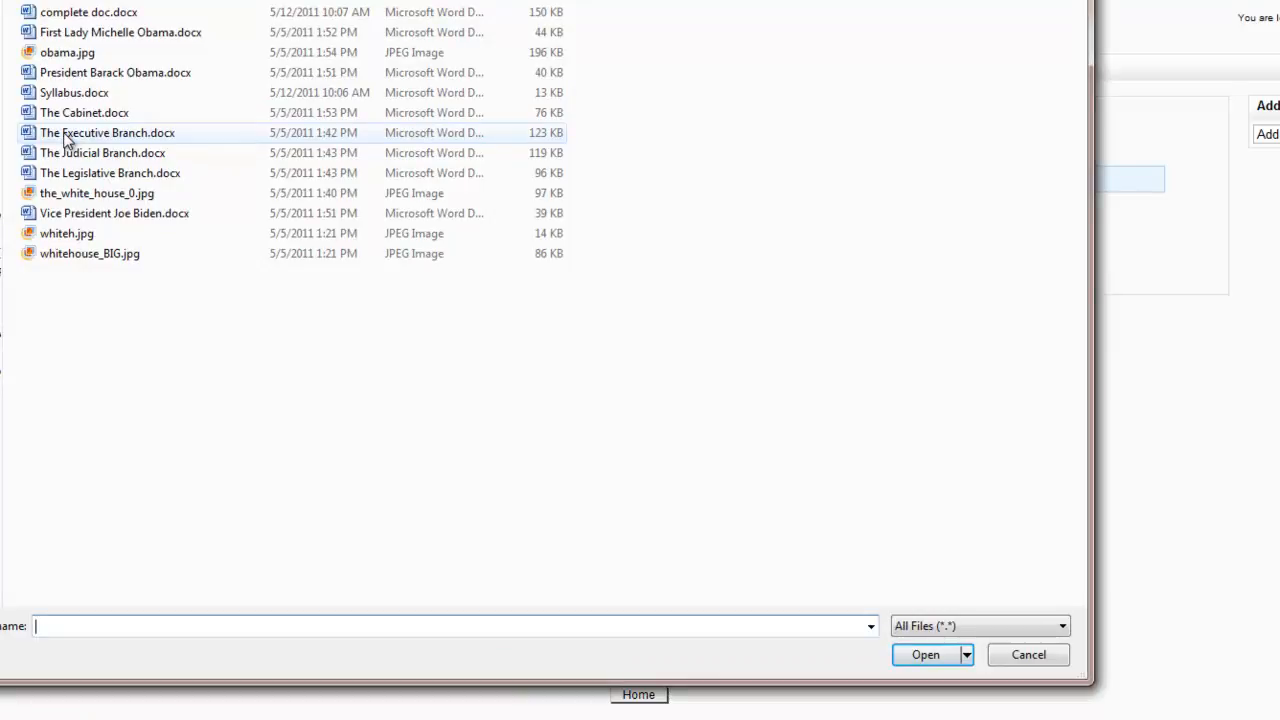
click(52, 14)
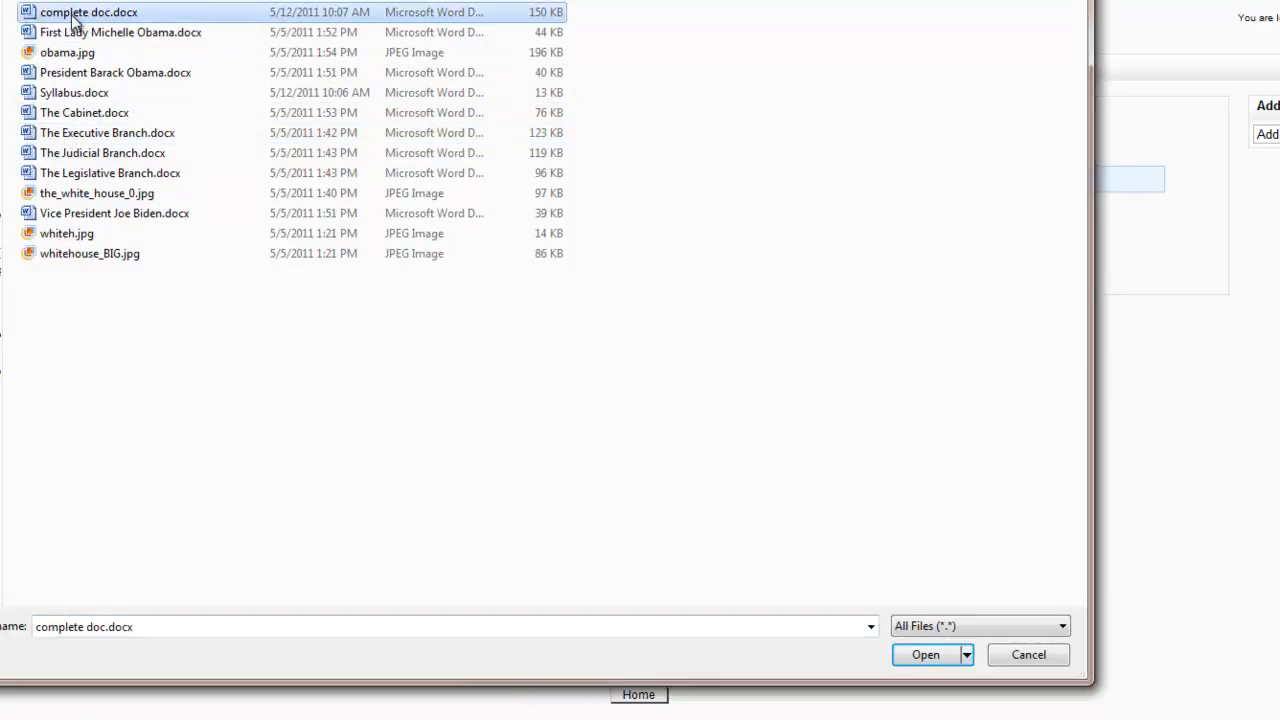
click(926, 655)
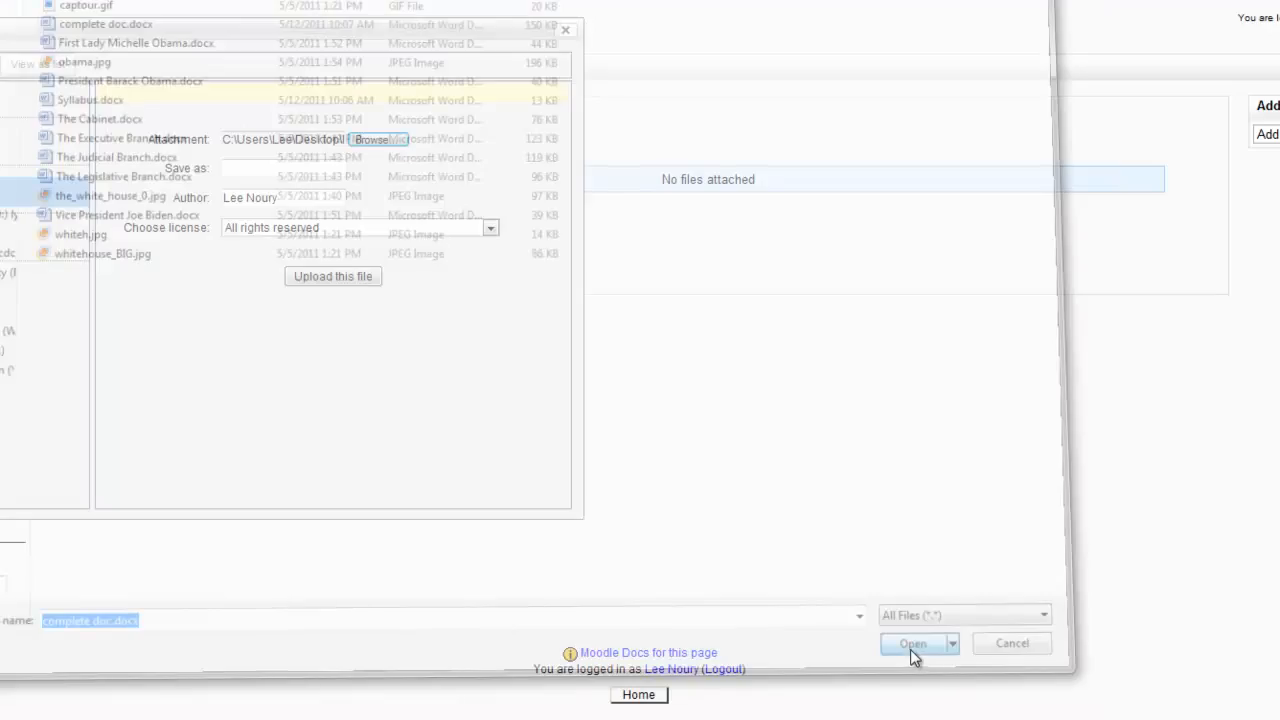
click(319, 276)
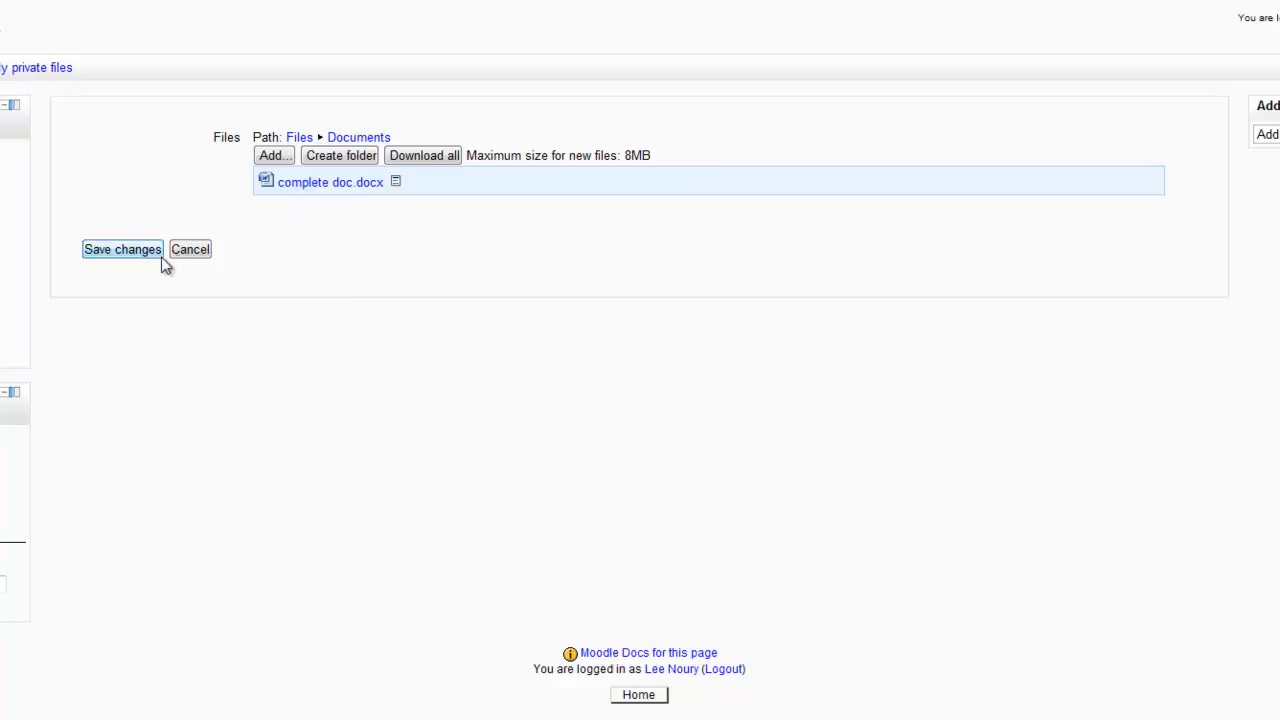
Return to the top-level files and upload whitehouse_BIG.jpg from the computer into the Photos folder.
click(300, 143)
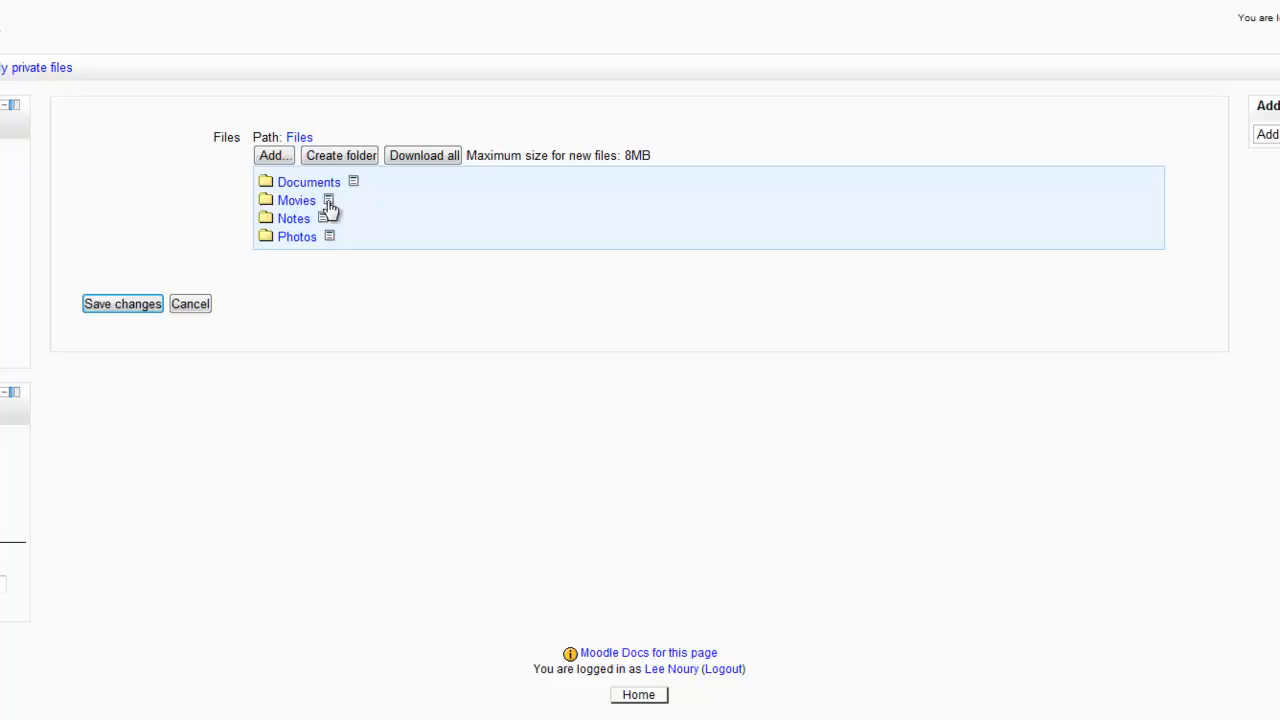
click(272, 240)
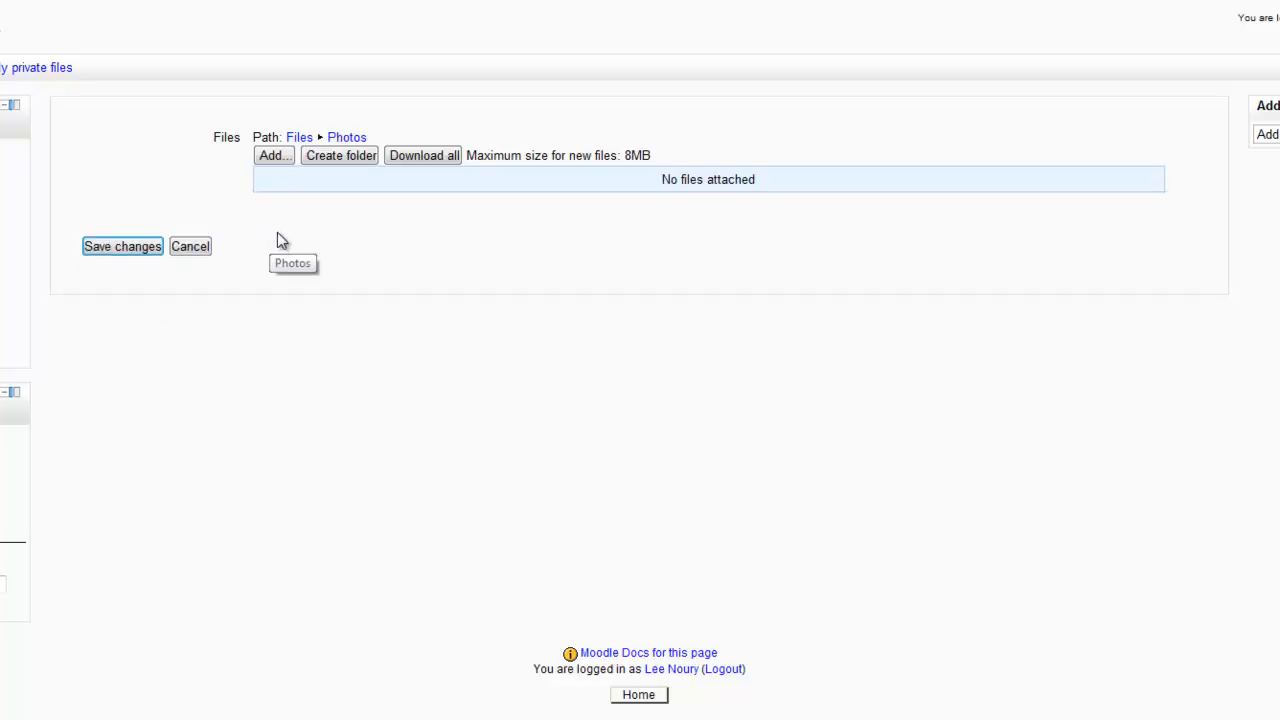
click(273, 155)
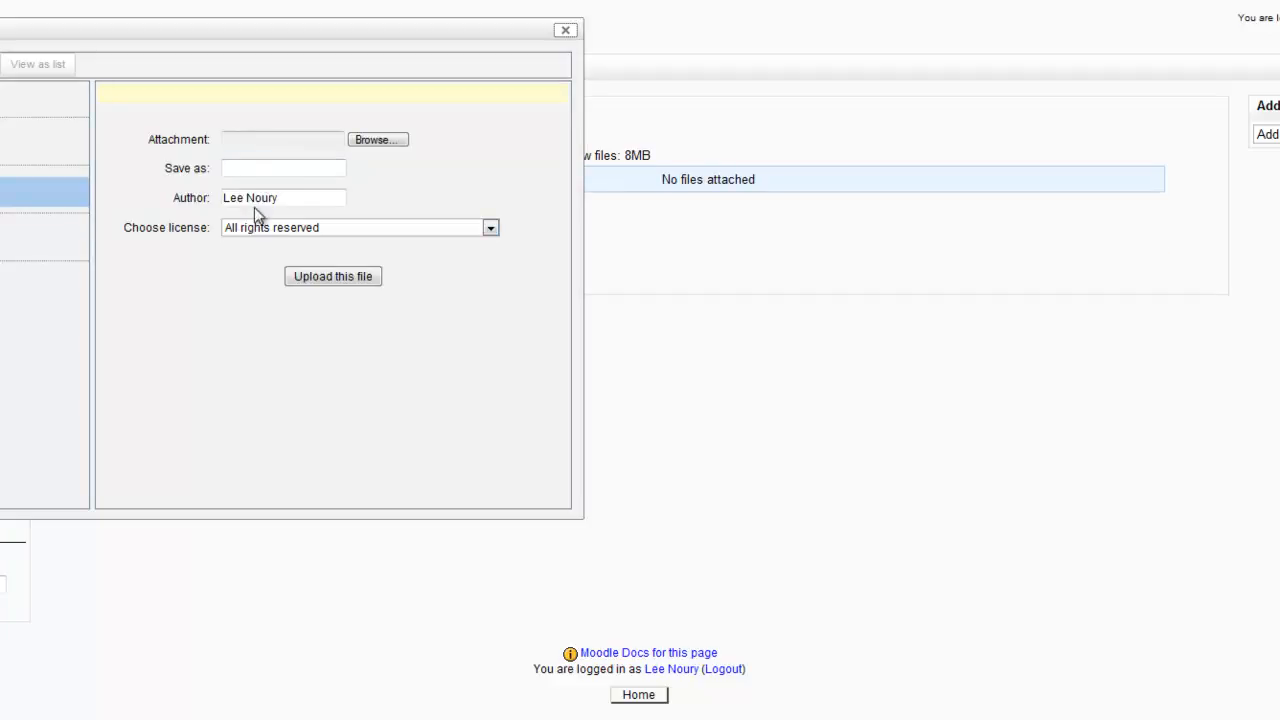
click(366, 141)
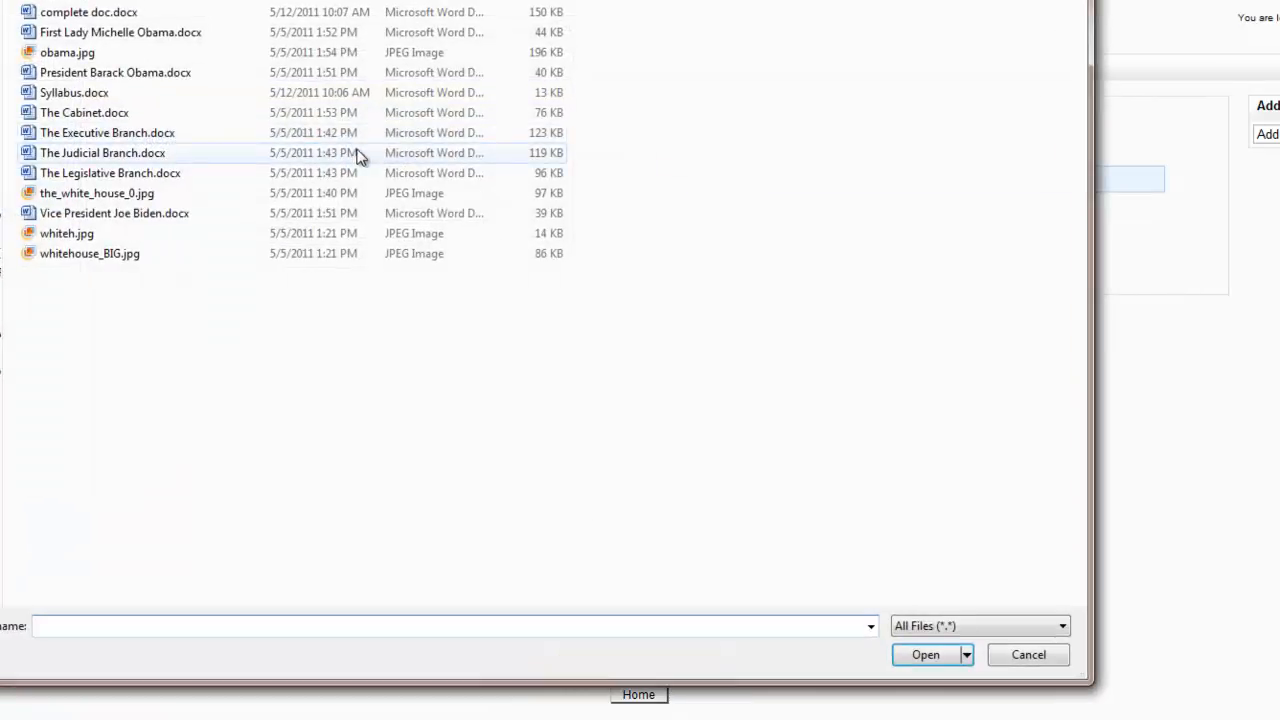
click(68, 258)
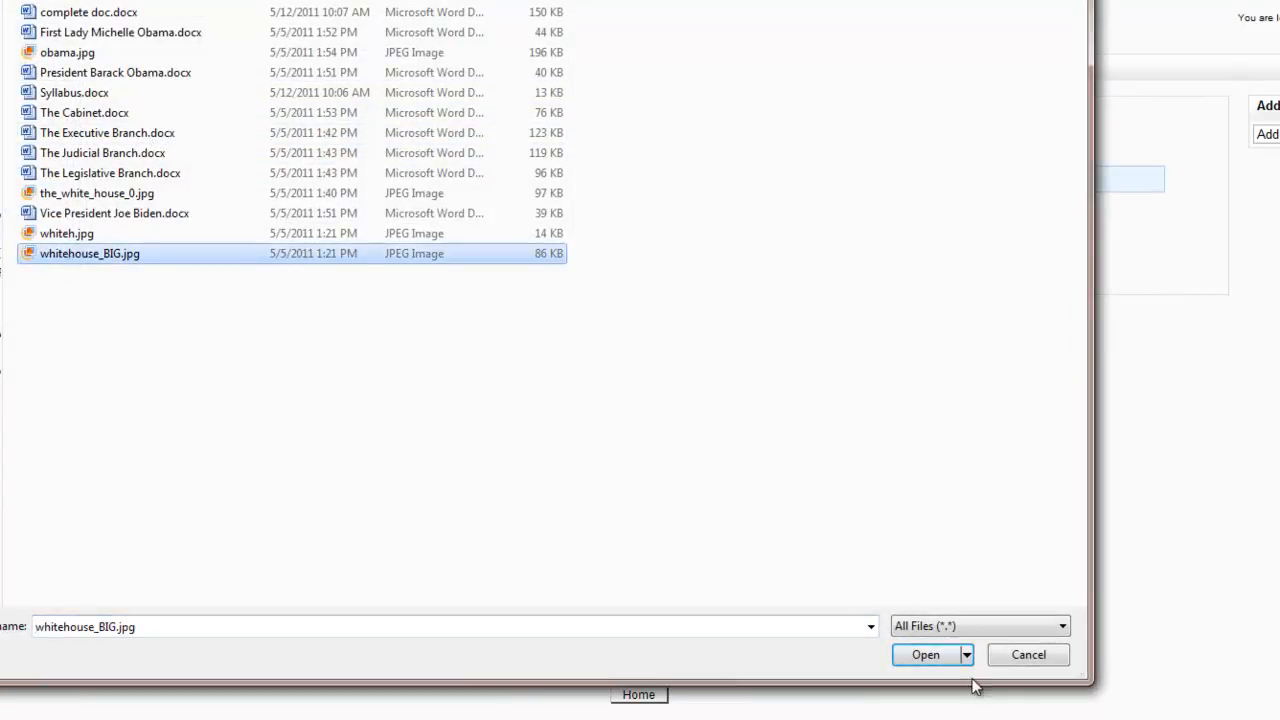
click(930, 656)
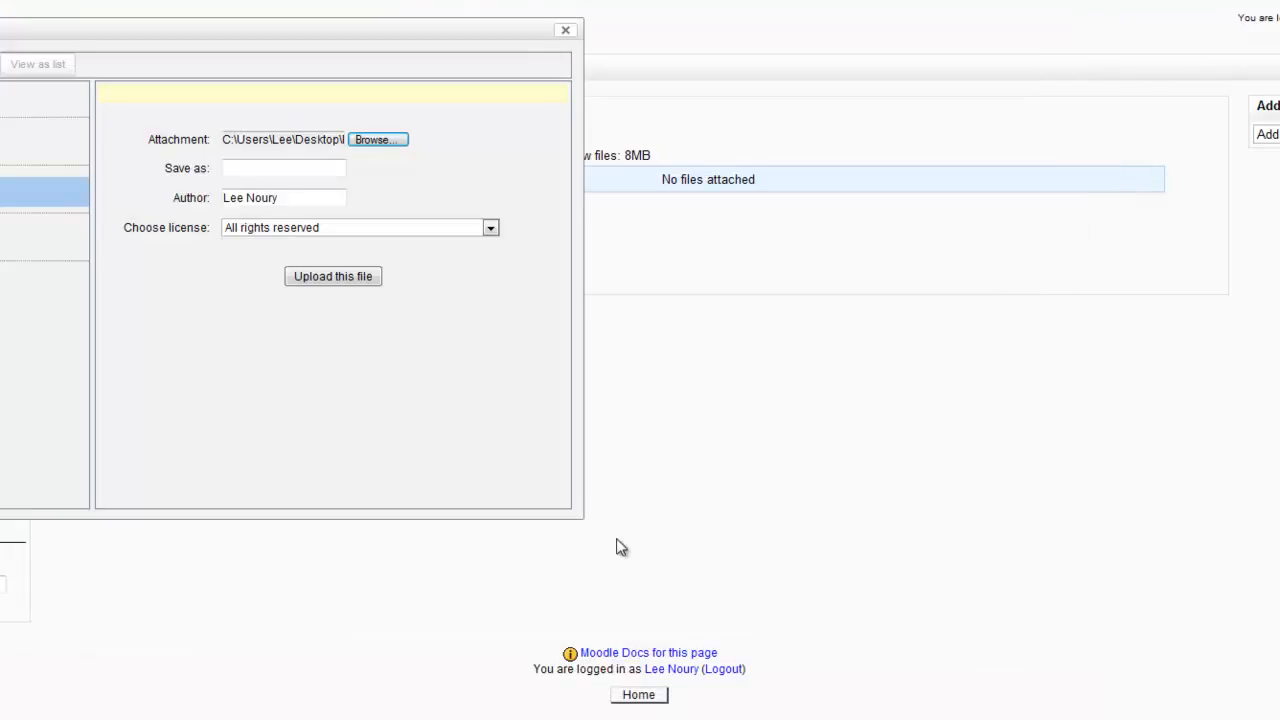
click(369, 277)
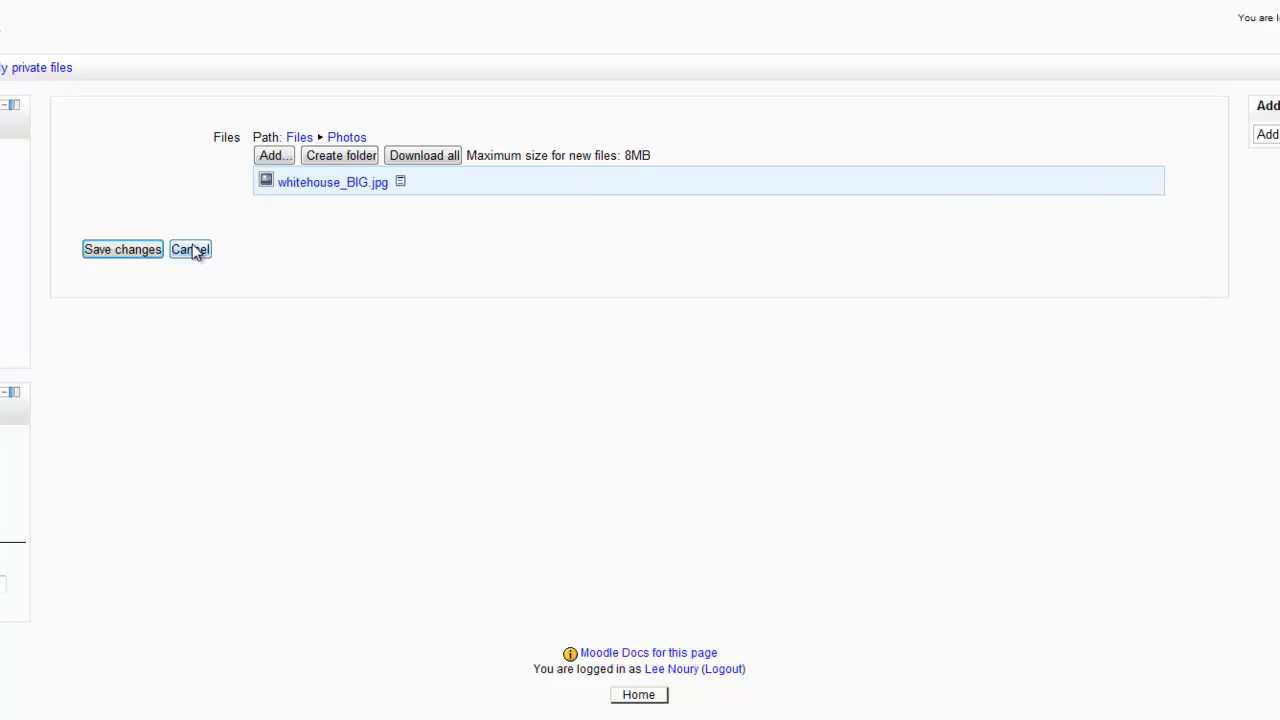
Save the private files changes and expand the Documents folder in the course page's My private files block.
click(158, 247)
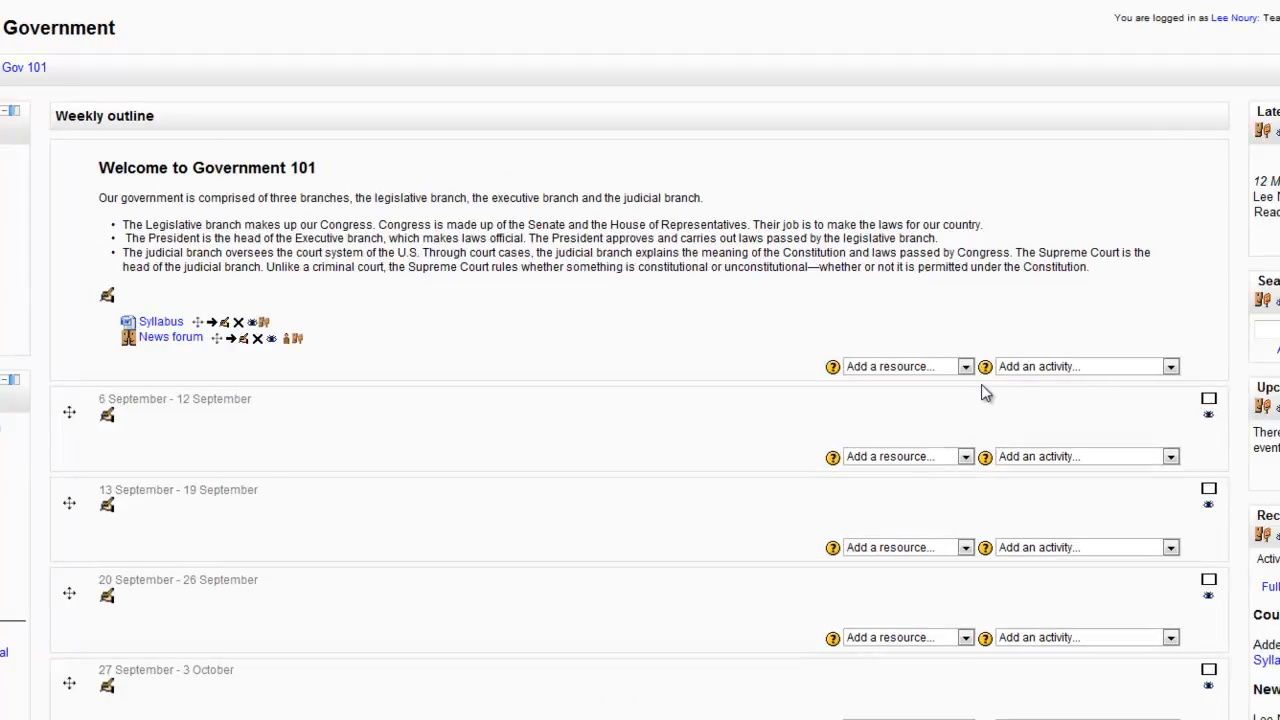
scroll(1090, 410, down, 3)
scroll(1090, 412, down, 2)
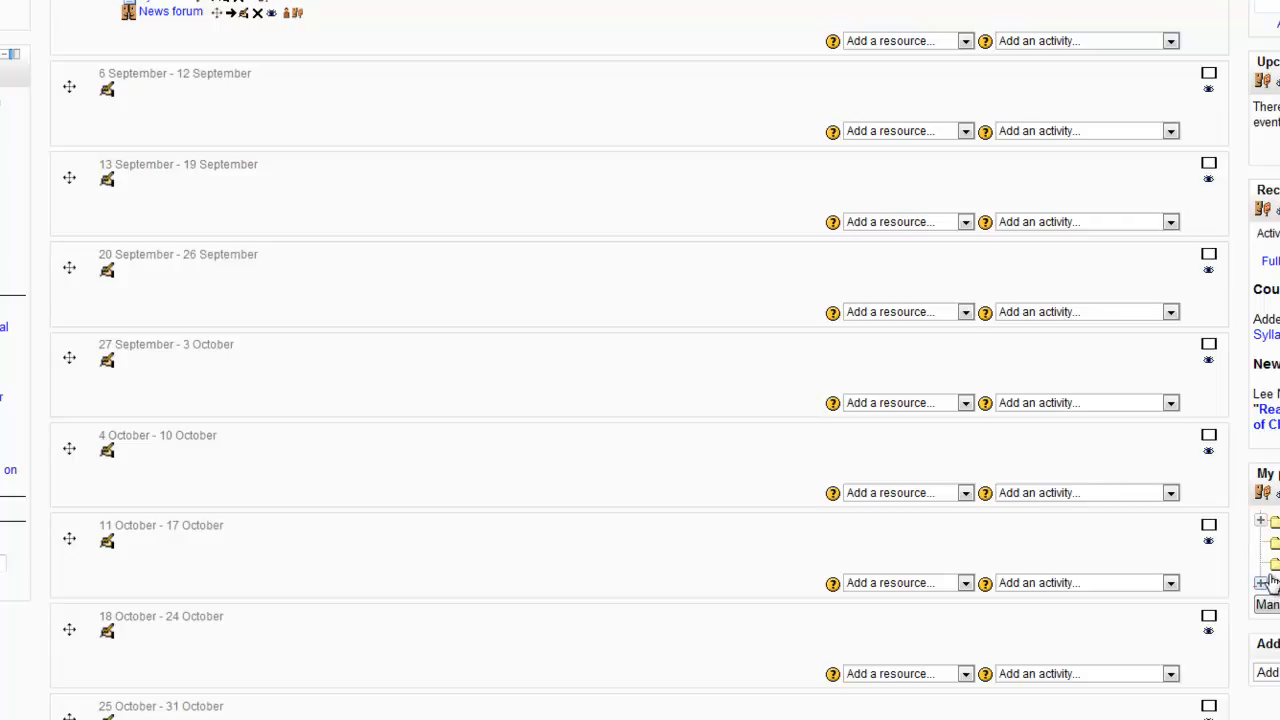
click(1261, 523)
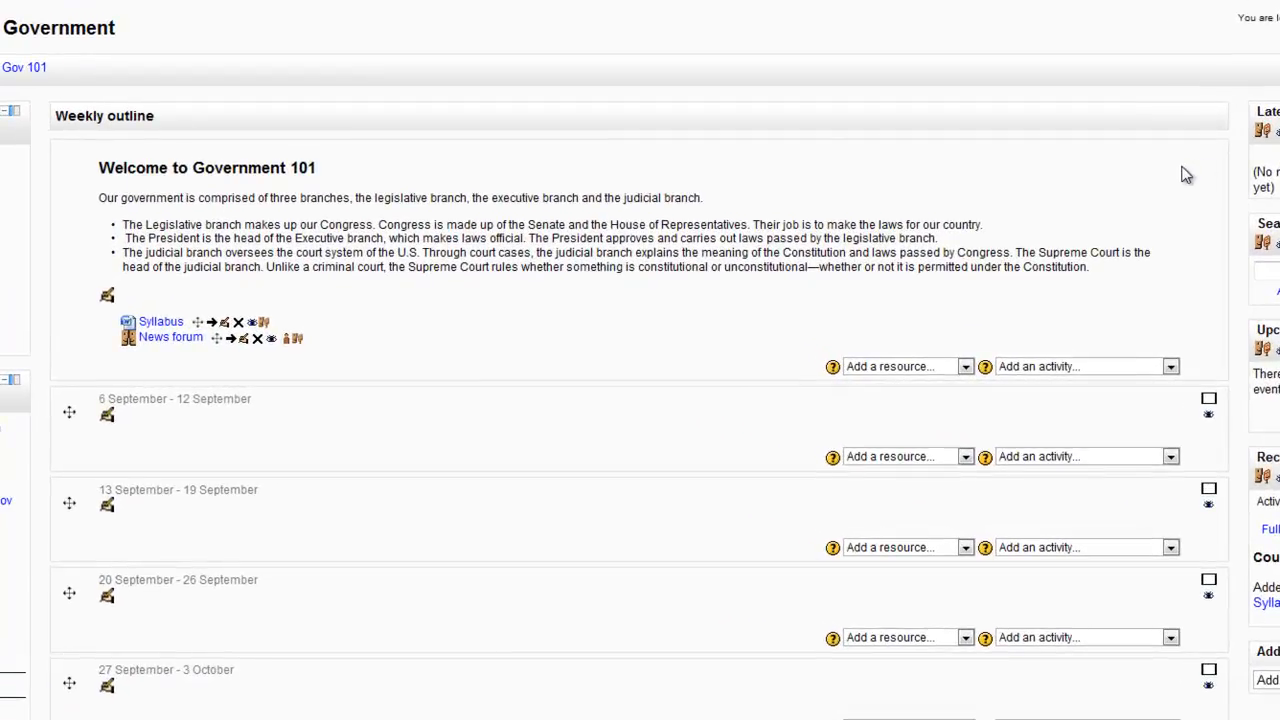
Enter "Read quote at begining of Ch 1" as the subject of the new News forum discussion topic.
click(271, 201)
text(Read quote at begining of Ch 1)
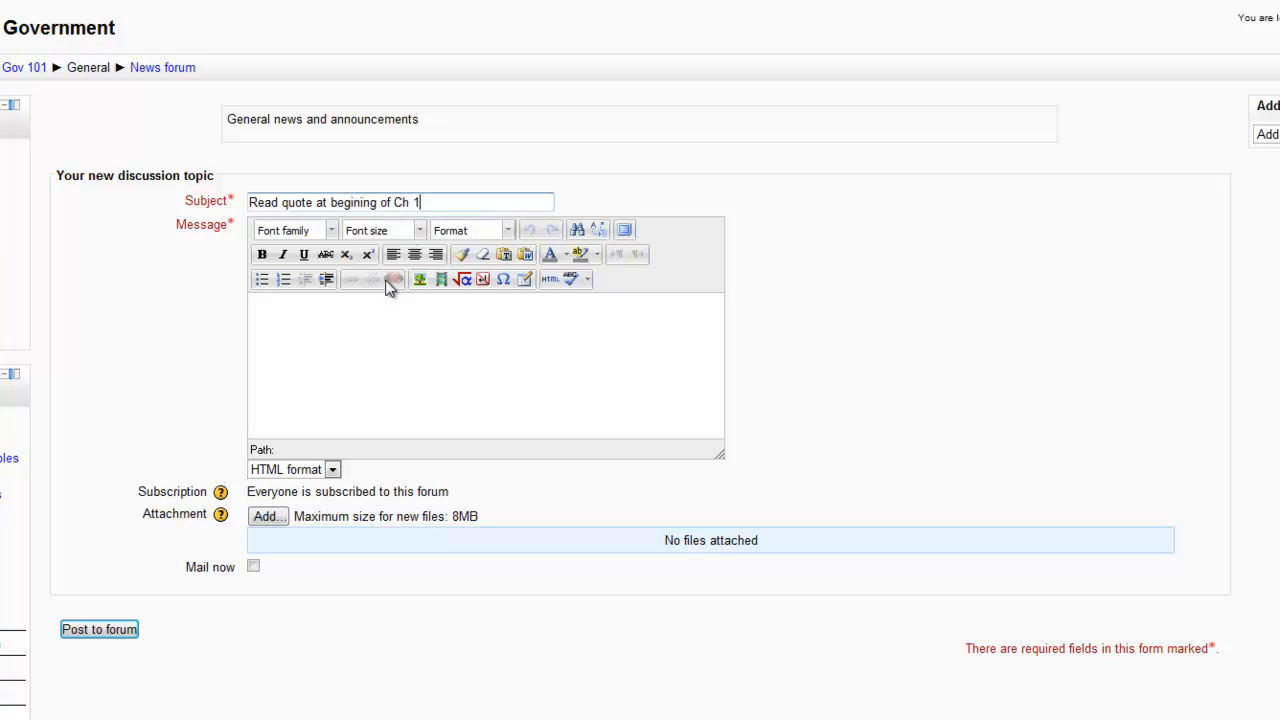
Write the topic's message as "Read quote at begining of chapter 1 and prepare to challenge.".
click(396, 314)
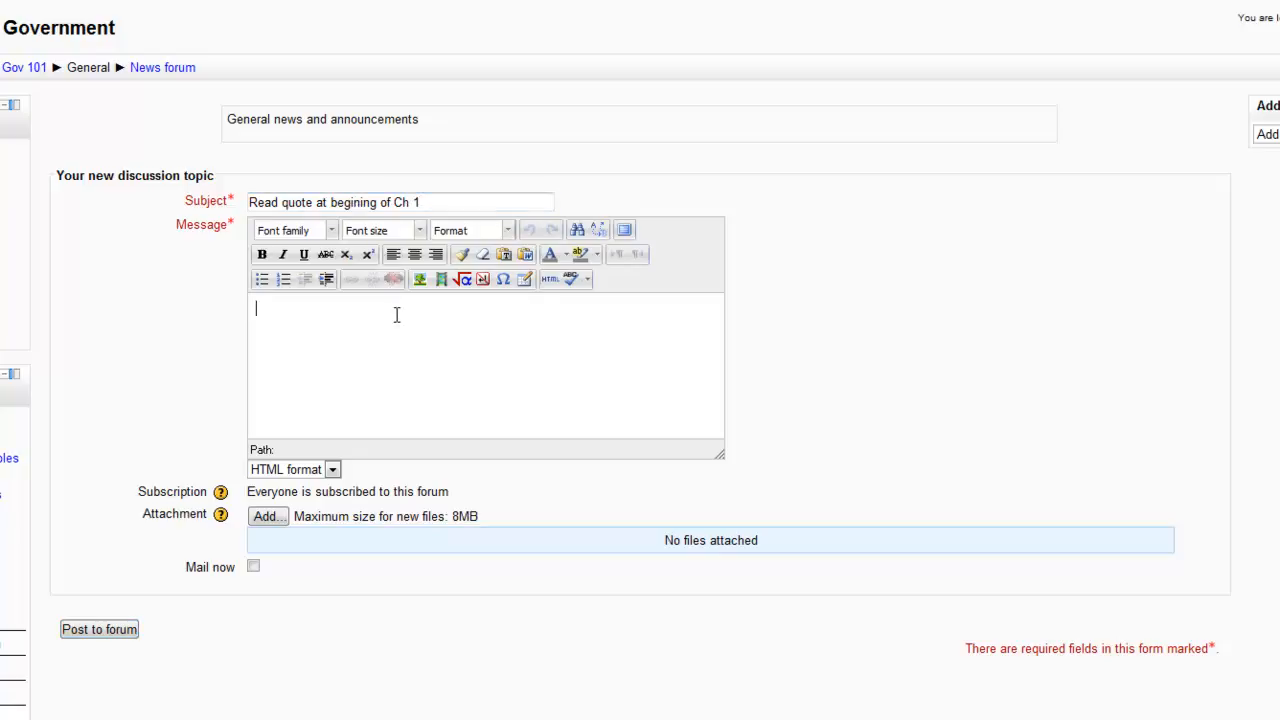
text(Read quote at begining of chapter 1)
text(a)
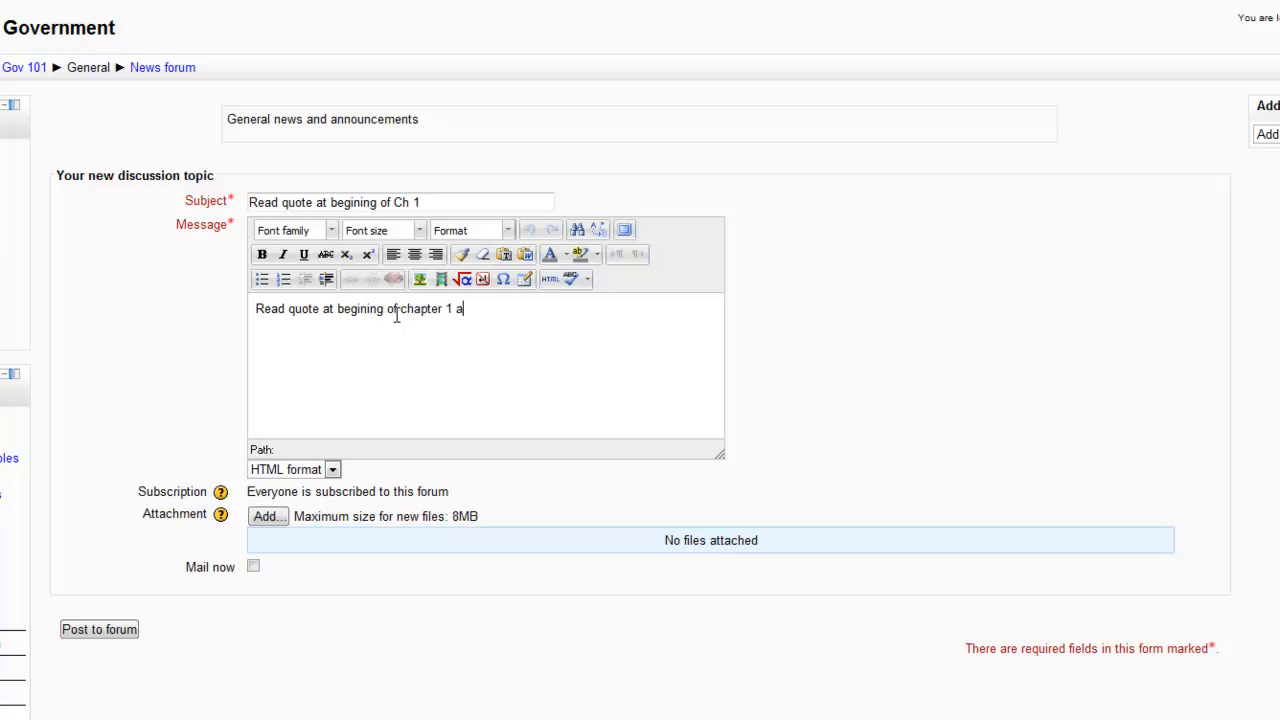
text(nd prepare to challenge)
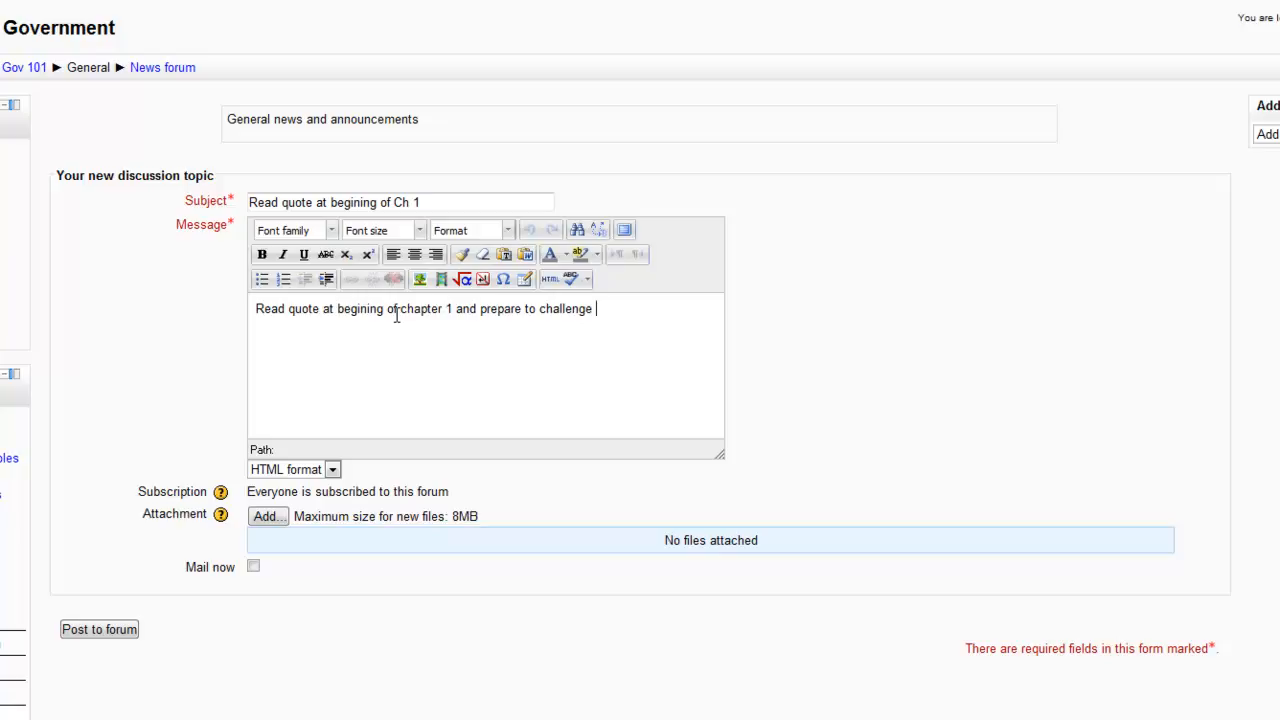
text(.)
Make "prepare to challenge" bold in the message and post the topic to the forum.
drag(479, 311, 590, 310)
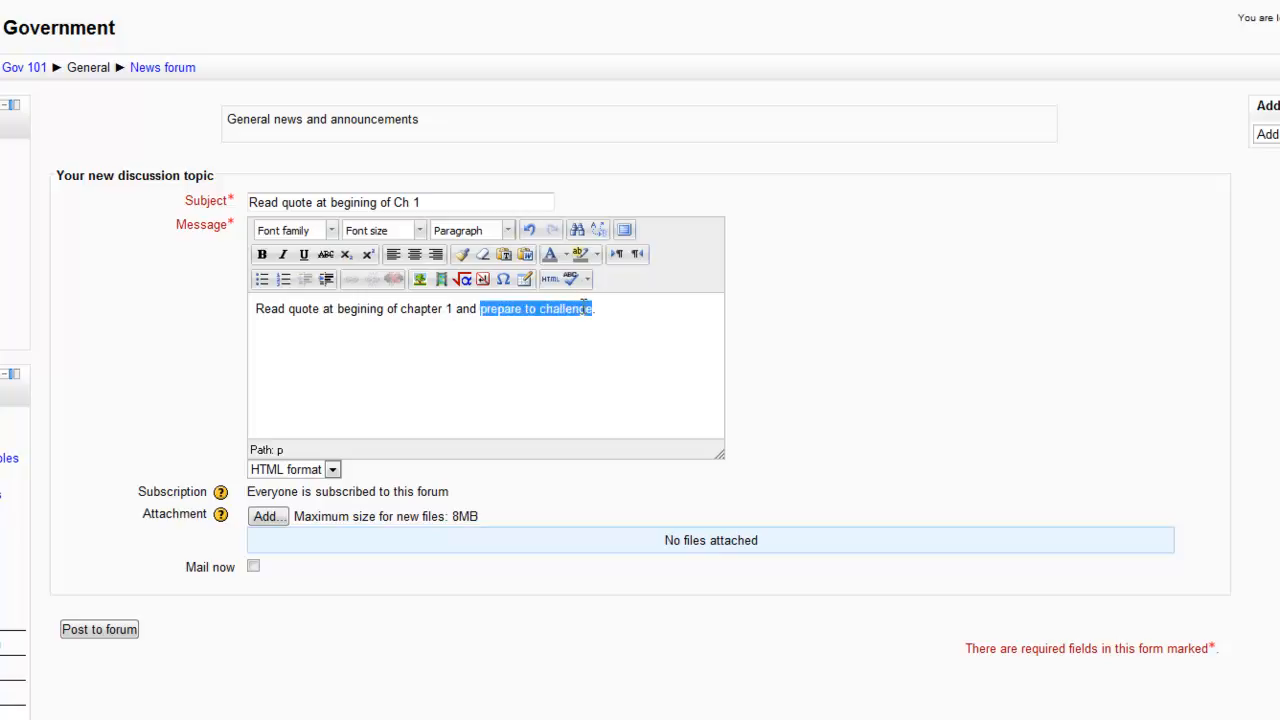
click(262, 255)
click(595, 385)
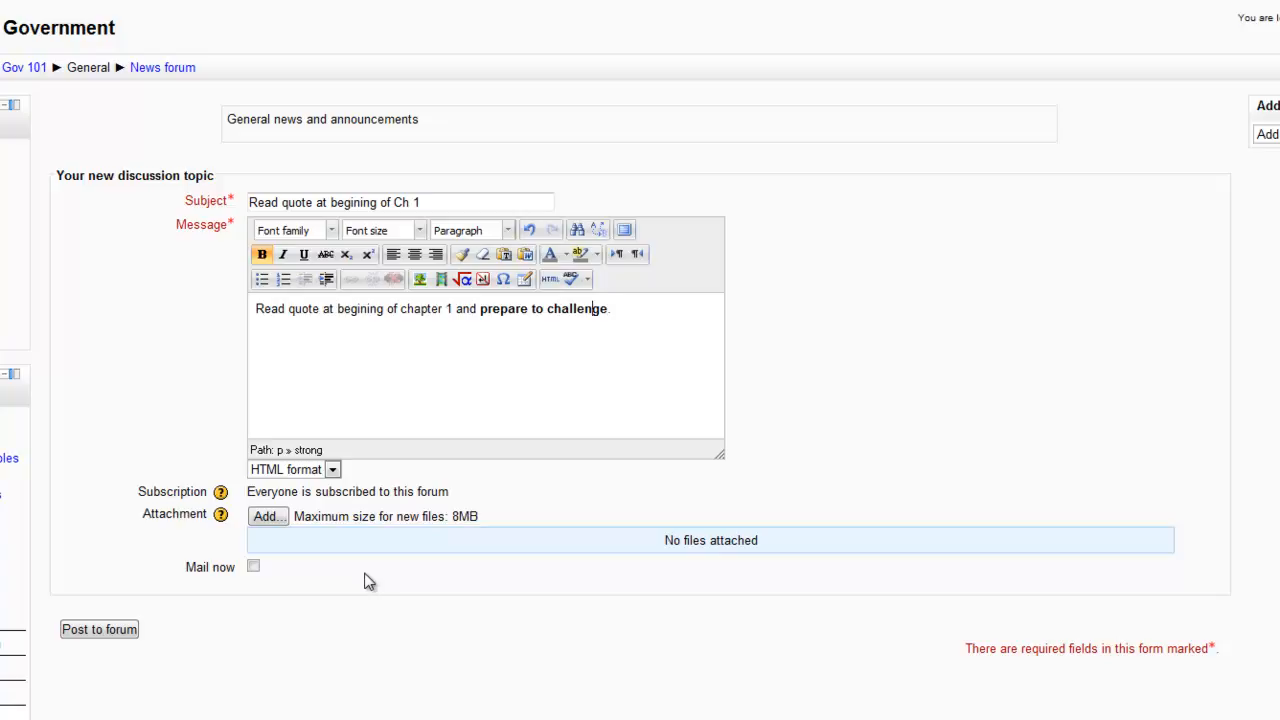
click(91, 630)
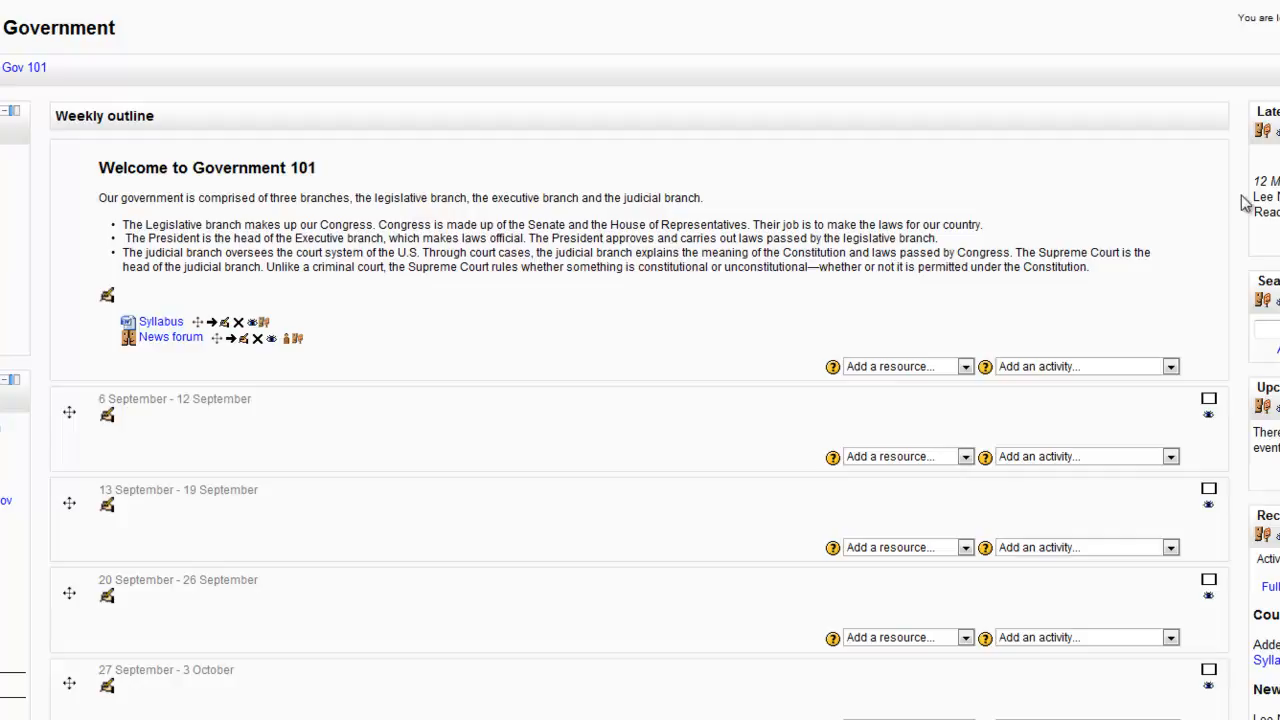
View the News forum's discussion list, and return to the Gov 101 course page.
click(176, 343)
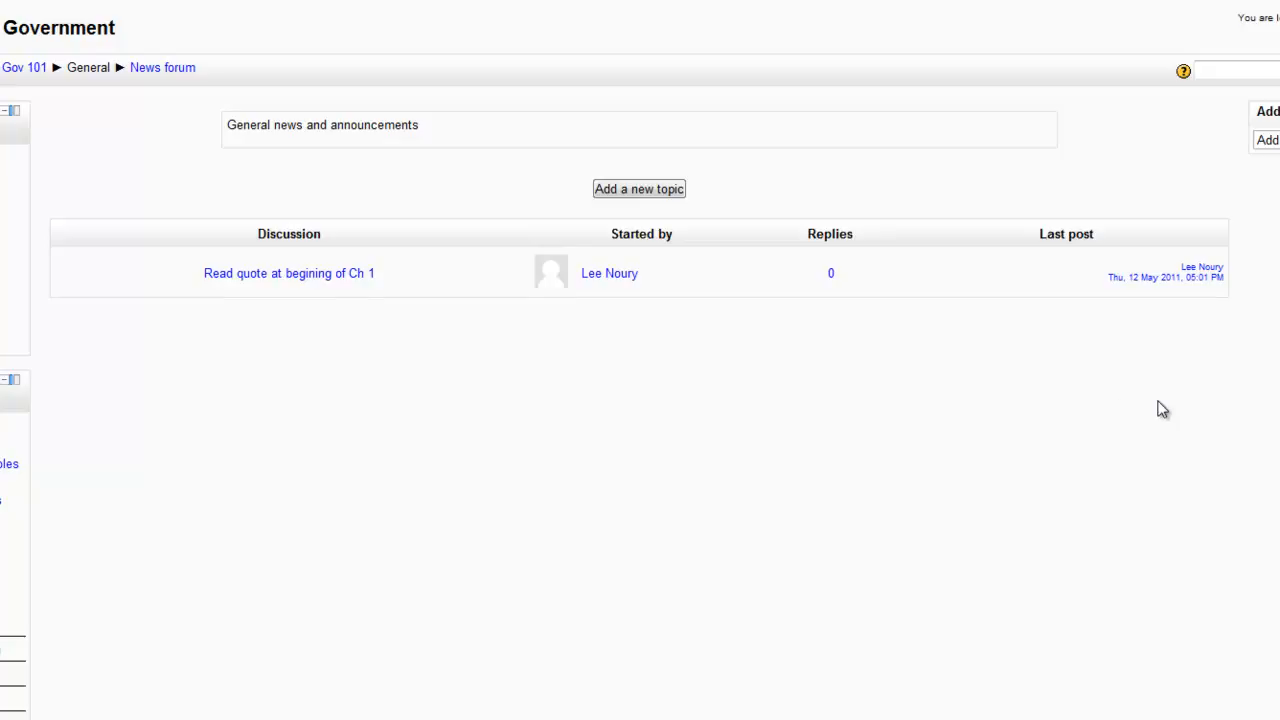
scroll(640, 360, down, 3)
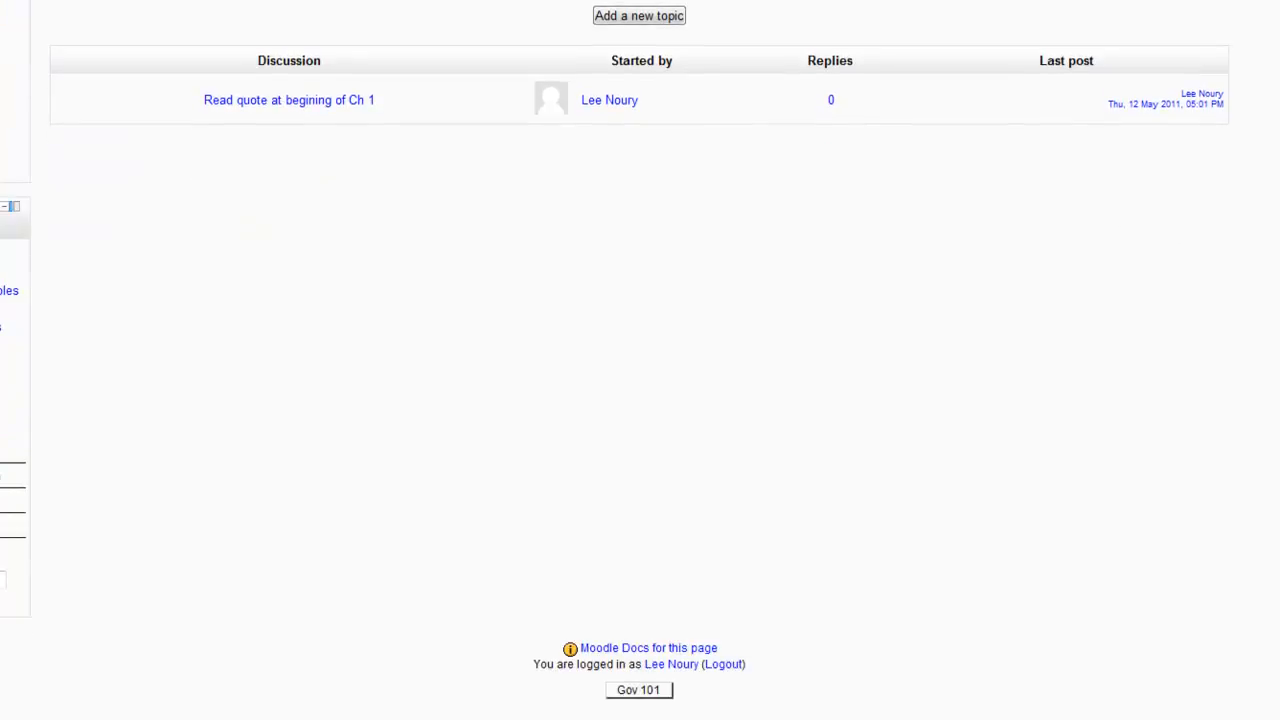
click(645, 692)
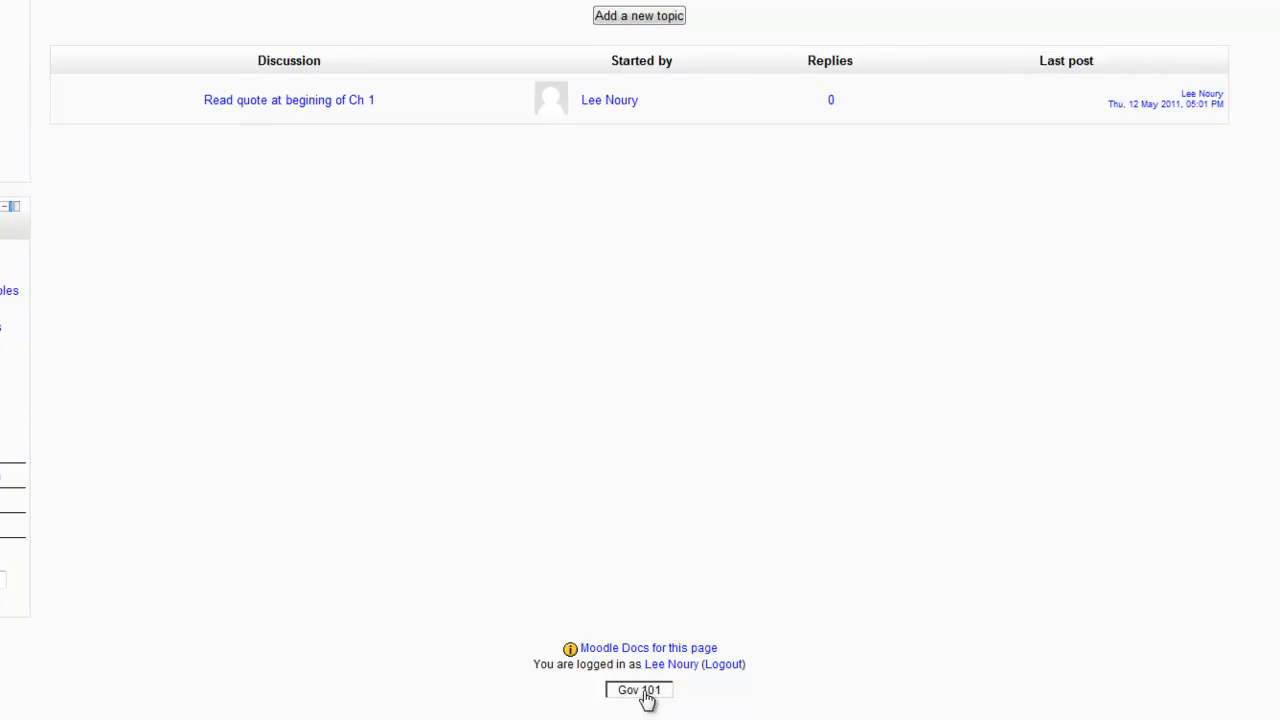